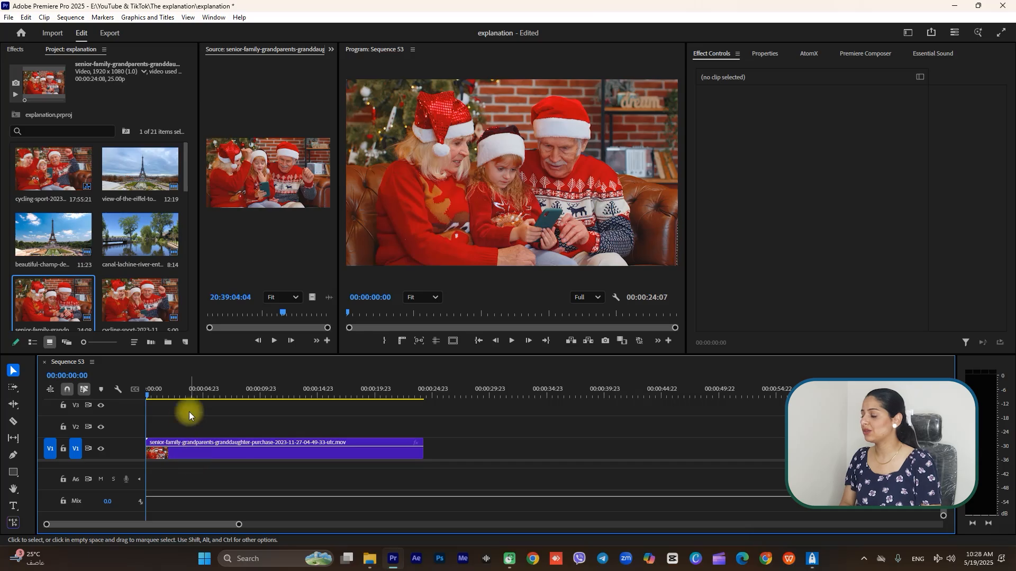
# Step: Export the family clip's frame at 00:00:14:12 as a BMP still and import it into the project
pyautogui.moveTo(150, 394); pyautogui.dragTo(312, 408)
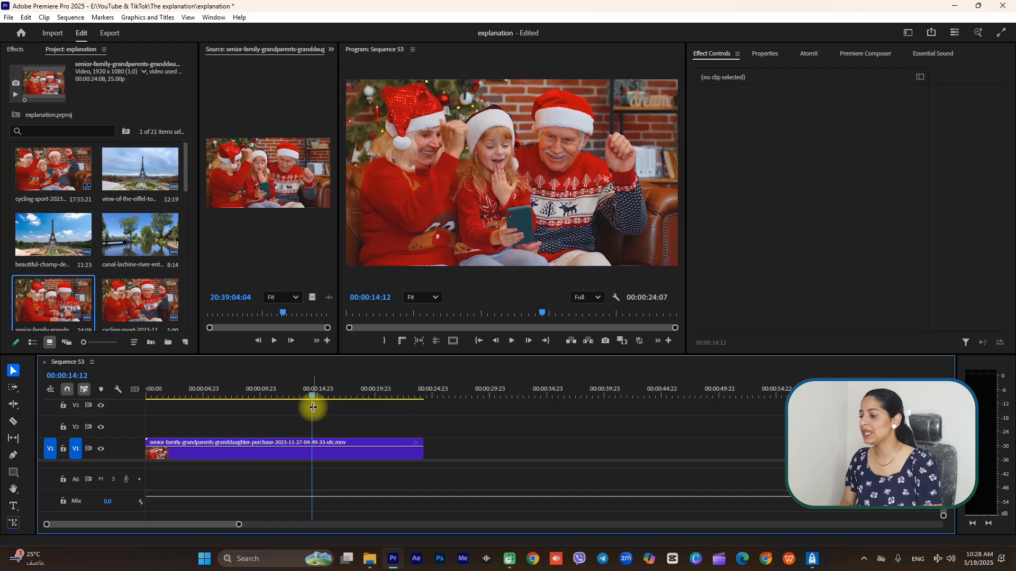
pyautogui.click(317, 455)
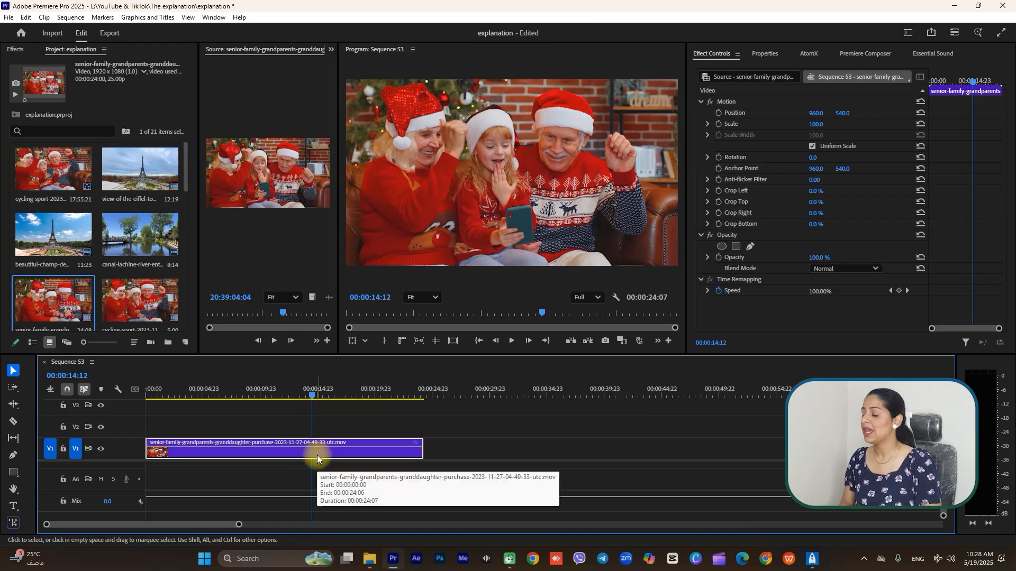
pyautogui.click(606, 342)
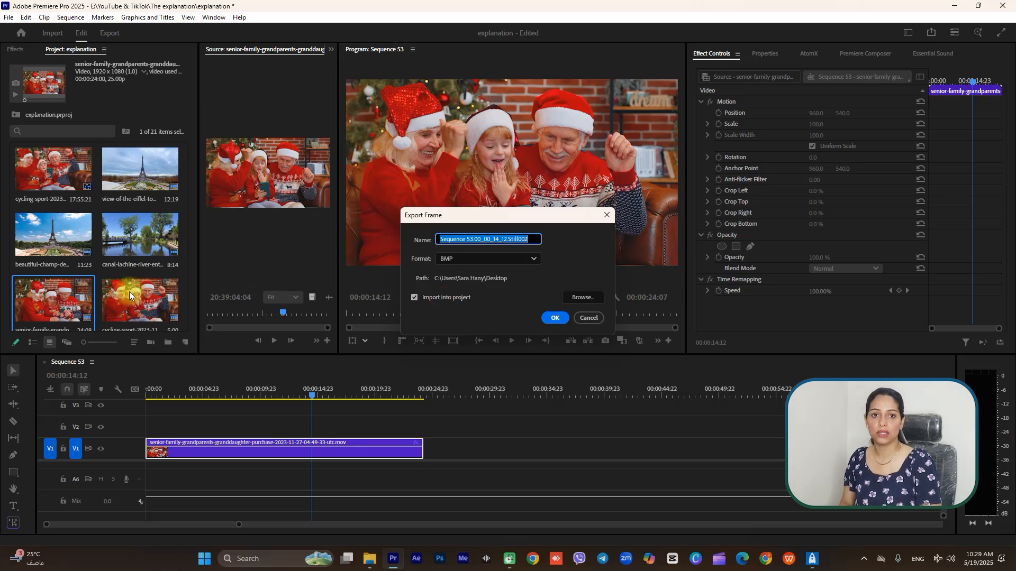
pyautogui.click(554, 318)
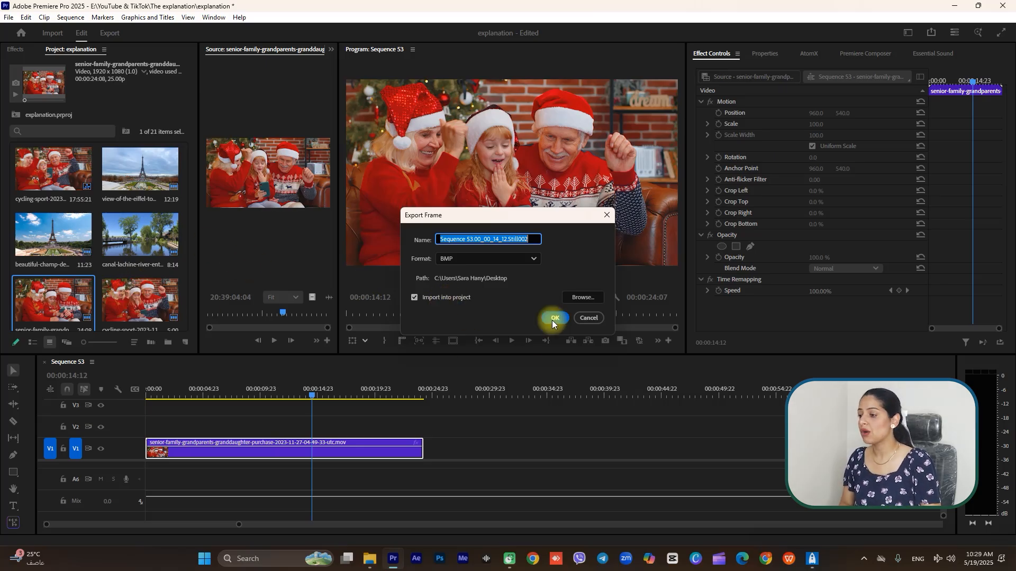
# Step: Place the exported still on track V2 above the family clip at 00:00:14:12 and play it back
pyautogui.moveTo(145, 303); pyautogui.dragTo(319, 429)
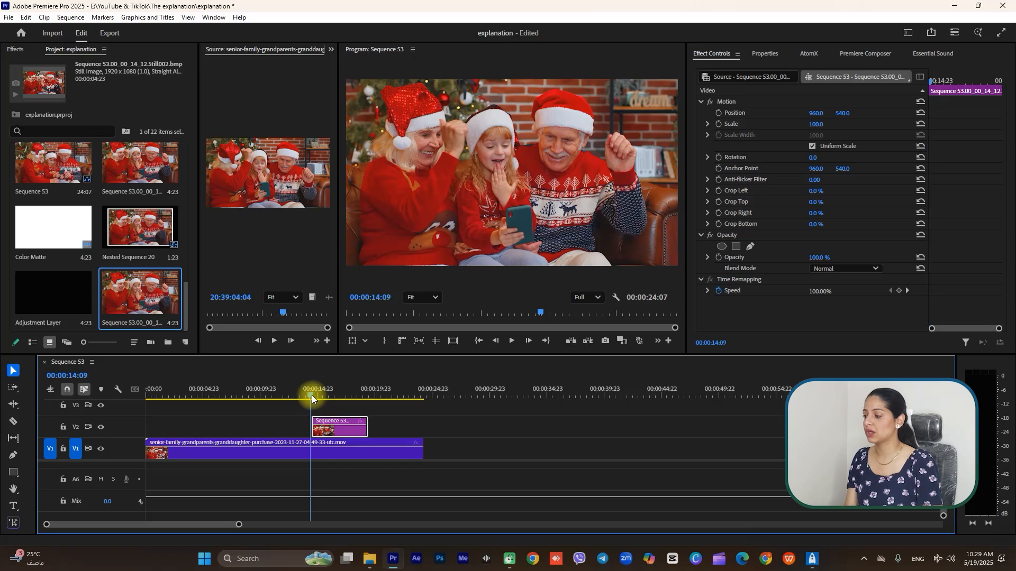
pyautogui.moveTo(312, 395); pyautogui.dragTo(305, 399)
pyautogui.press('space')
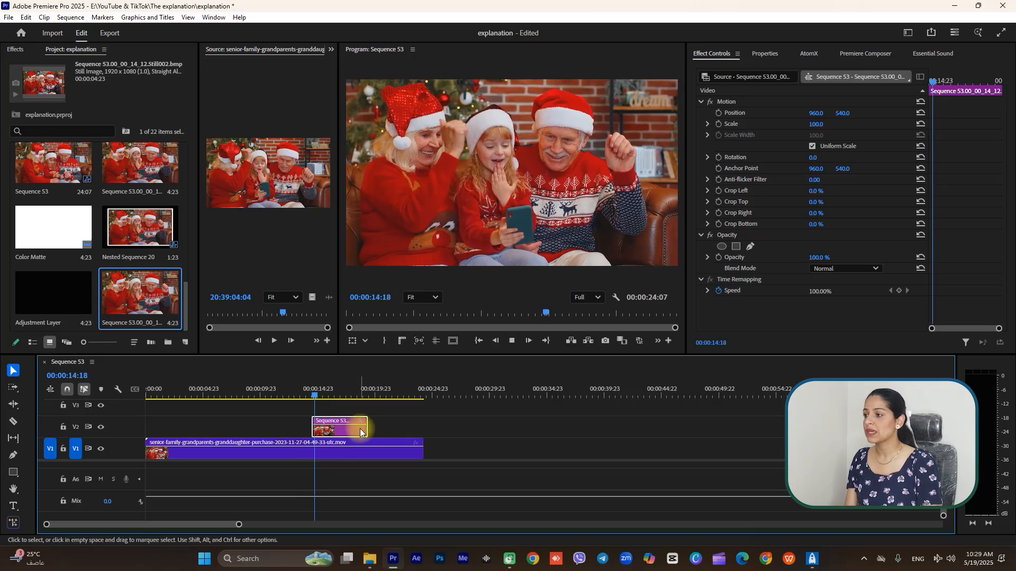
pyautogui.press('space')
pyautogui.moveTo(320, 394); pyautogui.dragTo(313, 397)
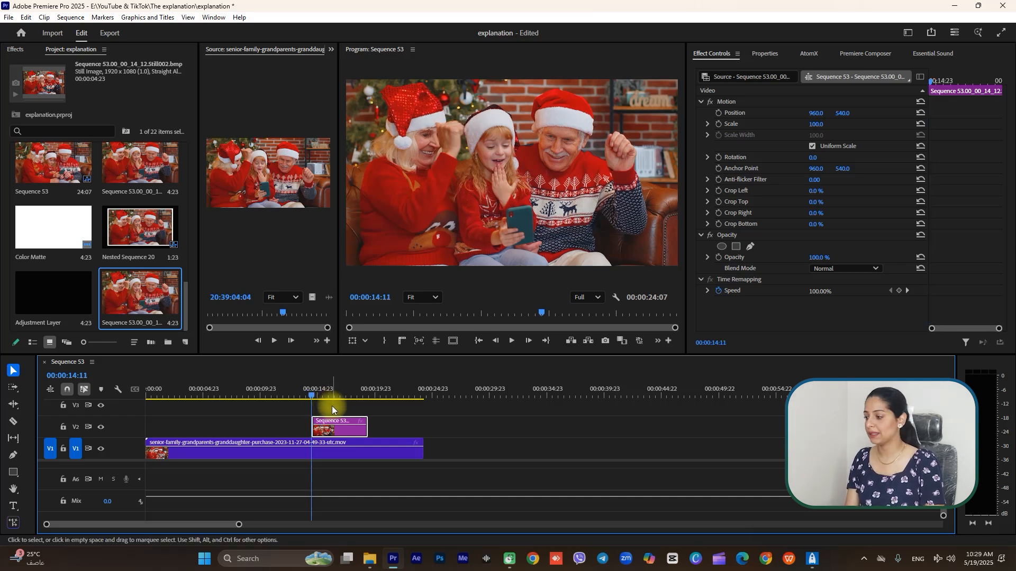
# Step: Split the family clip at 00:00:14:11, shift its second part to the end of the still, and play the result
pyautogui.click(332, 405)
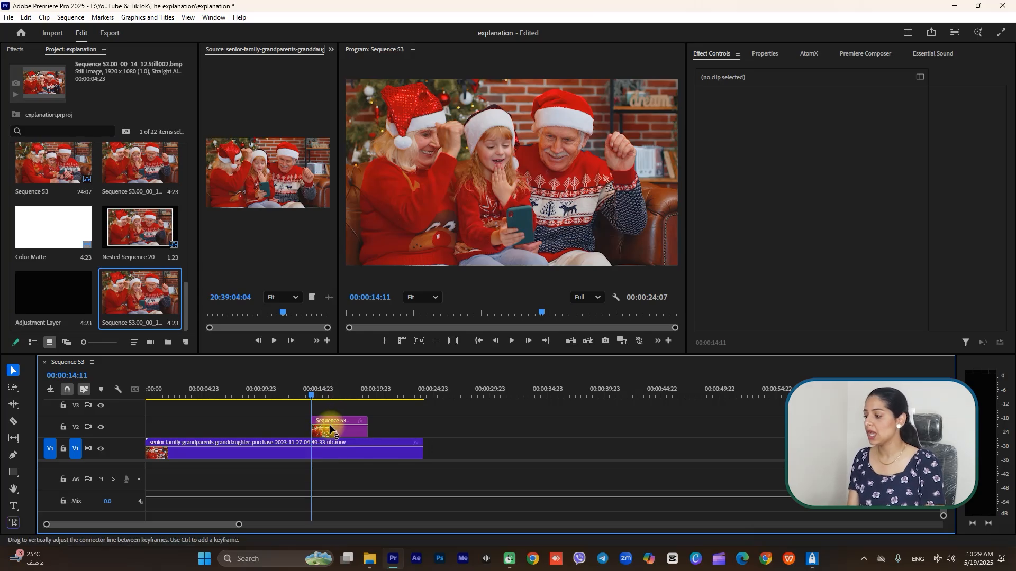
pyautogui.click(330, 445)
pyautogui.hotkey('ctrl', 'k')
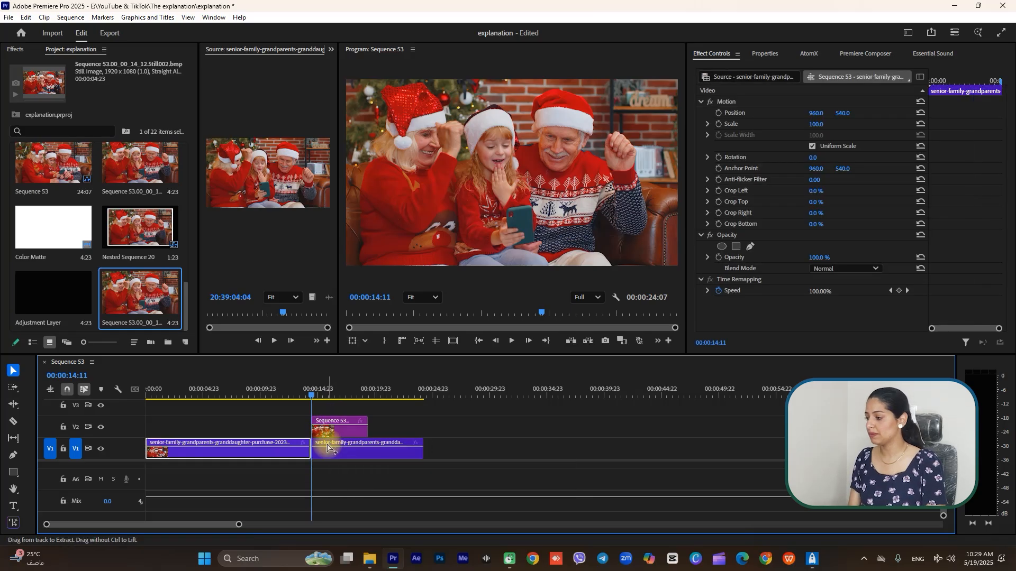
pyautogui.moveTo(338, 451); pyautogui.dragTo(396, 450)
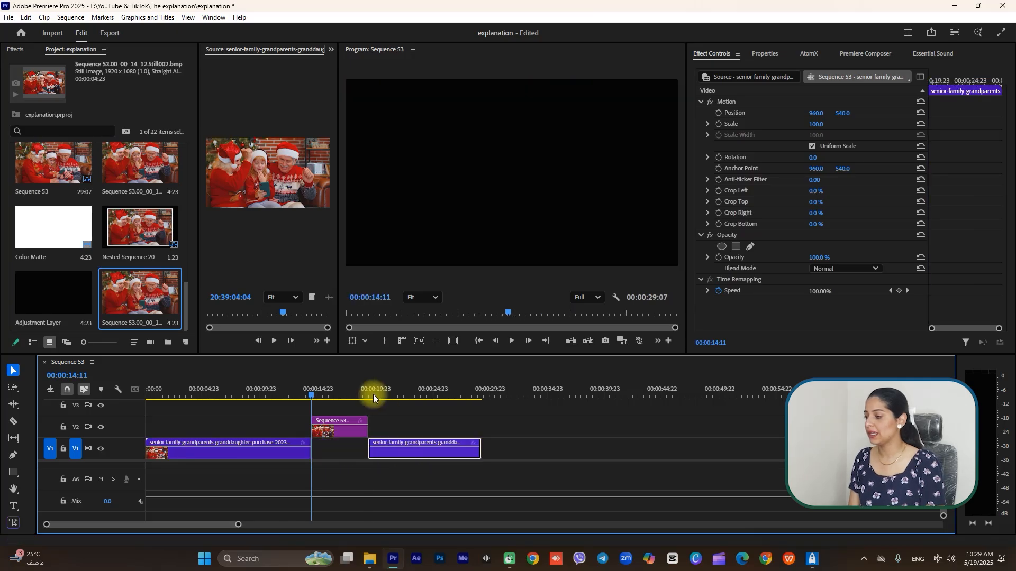
pyautogui.click(367, 393)
pyautogui.press('space')
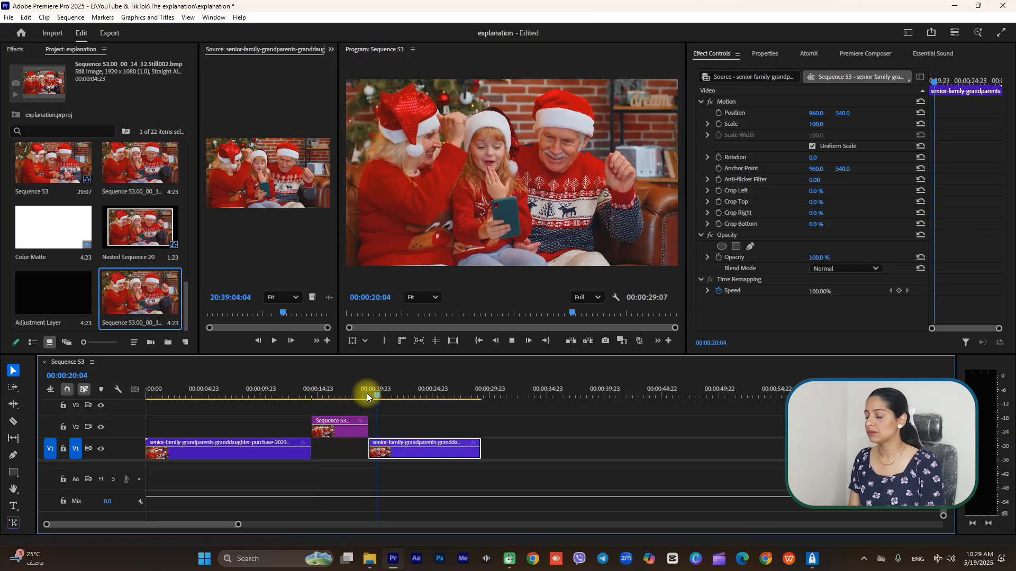
pyautogui.press('space')
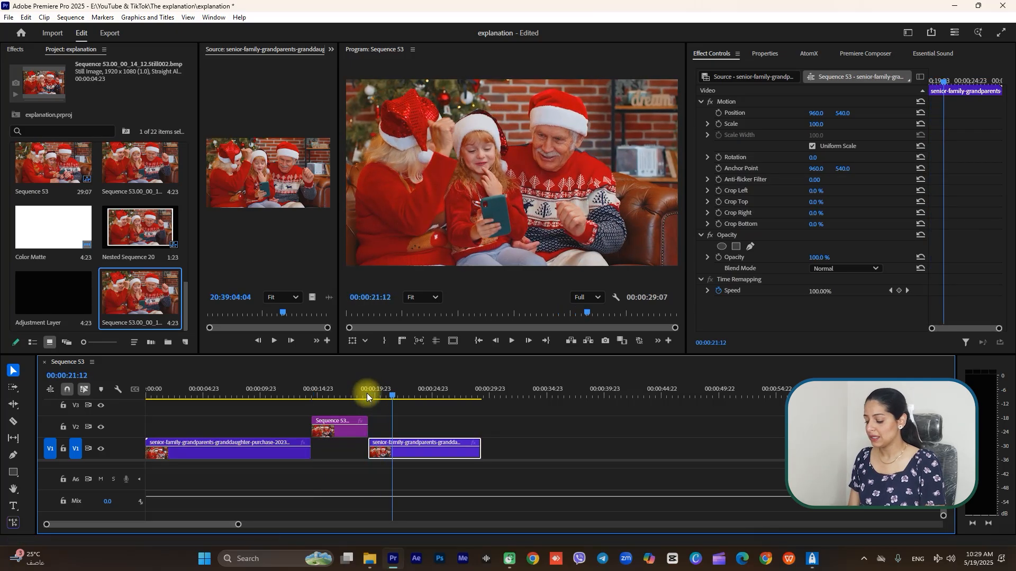
# Step: Undo the clip split and shift, and delete the still from track V2
pyautogui.hotkey('ctrl', 'z')
pyautogui.hotkey('ctrl', 'z')
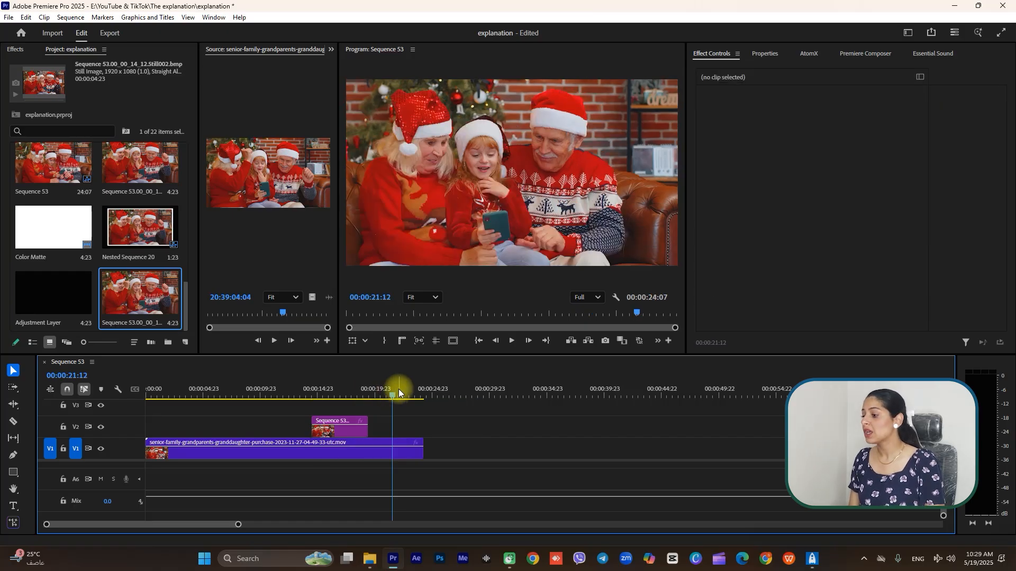
pyautogui.click(348, 397)
pyautogui.moveTo(311, 411); pyautogui.dragTo(313, 415)
pyautogui.click(322, 432)
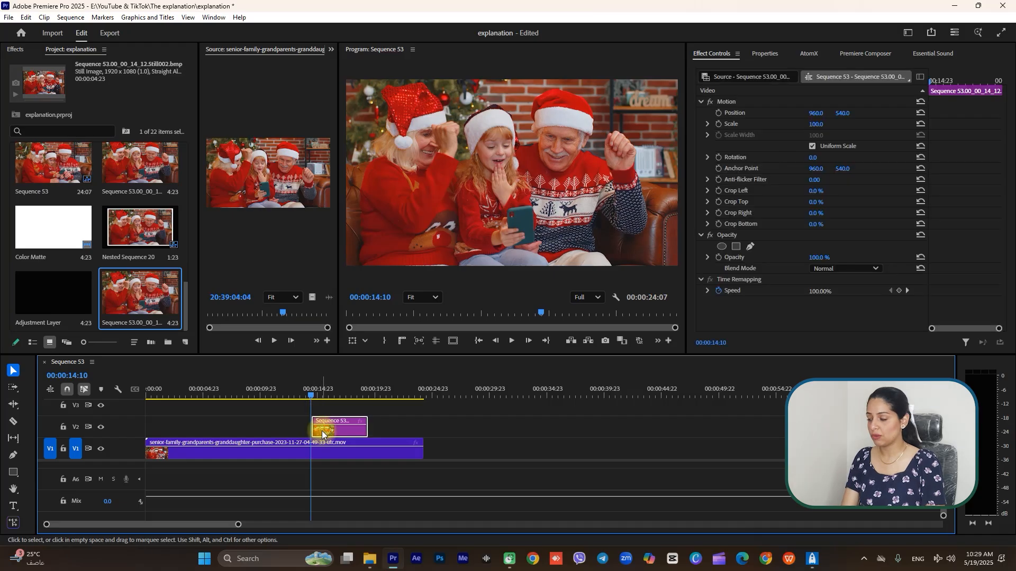
pyautogui.press('Delete')
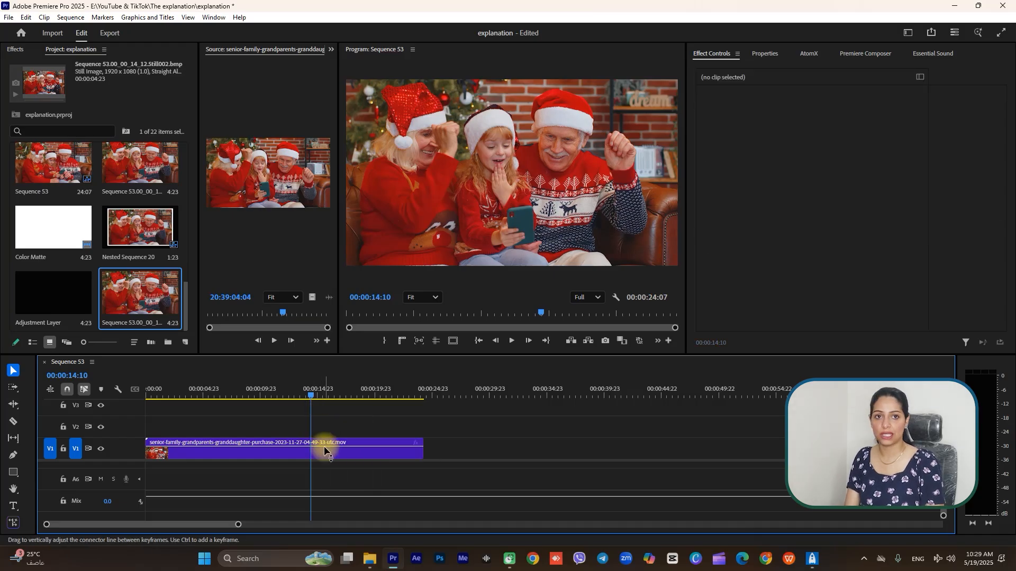
# Step: Insert a frame hold segment into the family clip at 00:00:14:10 and play through it
pyautogui.click(324, 446)
pyautogui.rightClick(325, 453)
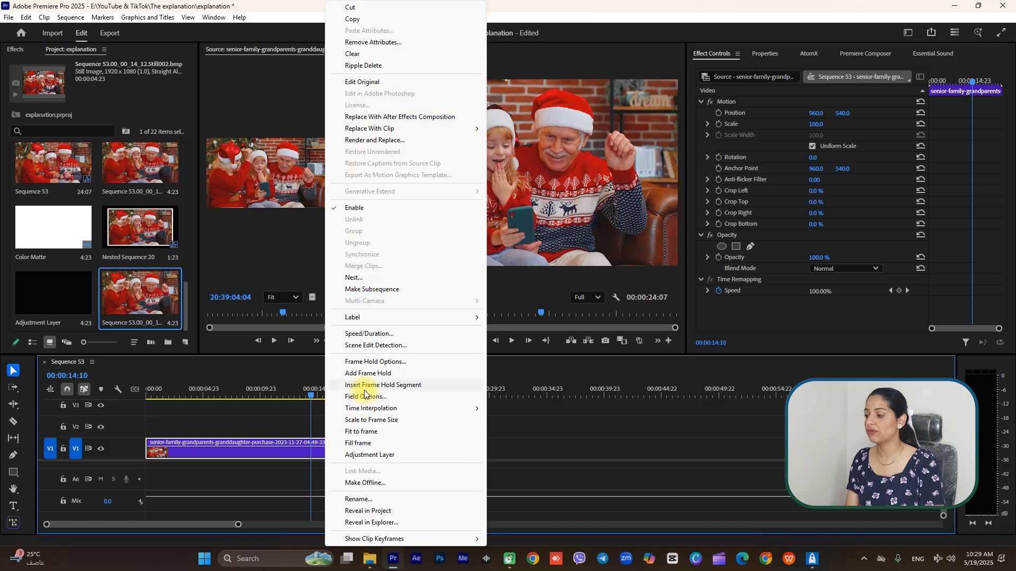
pyautogui.click(366, 390)
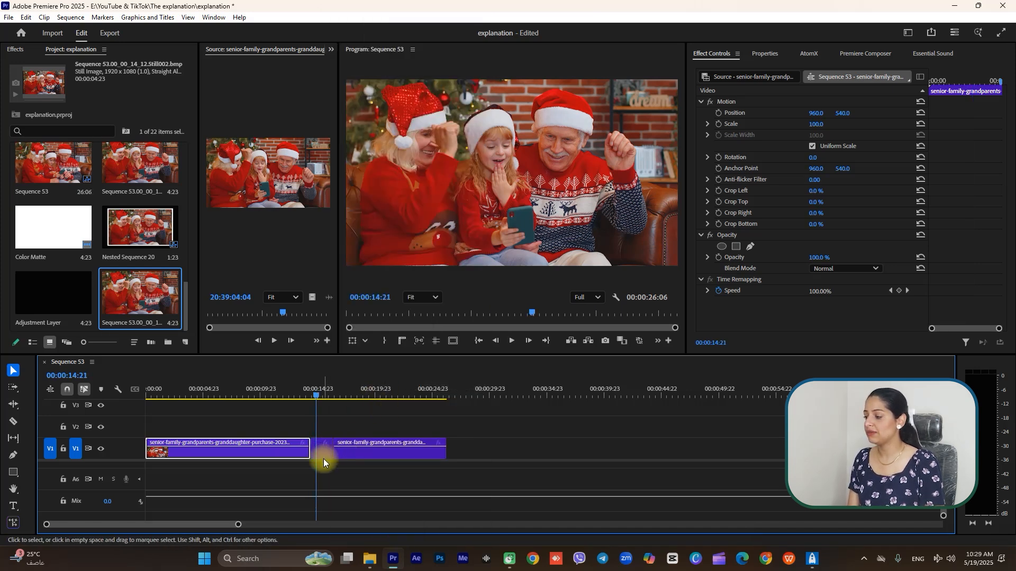
pyautogui.press('space')
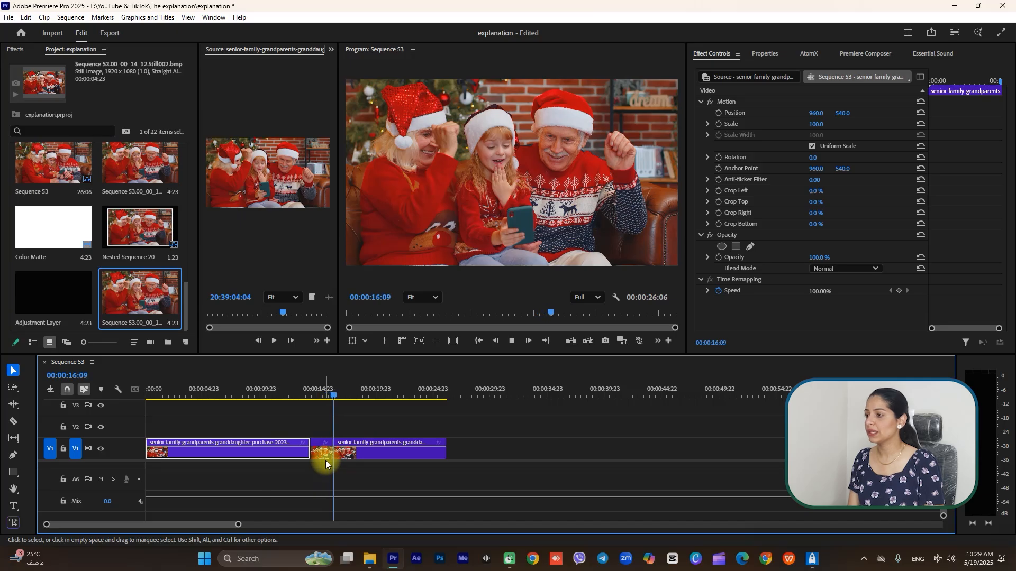
pyautogui.press('space')
# Step: Move the frame hold segment up to track V2, try lengthening it with the following clip shifted, and undo the lengthening and shift
pyautogui.click(325, 457)
pyautogui.moveTo(325, 459); pyautogui.dragTo(469, 455)
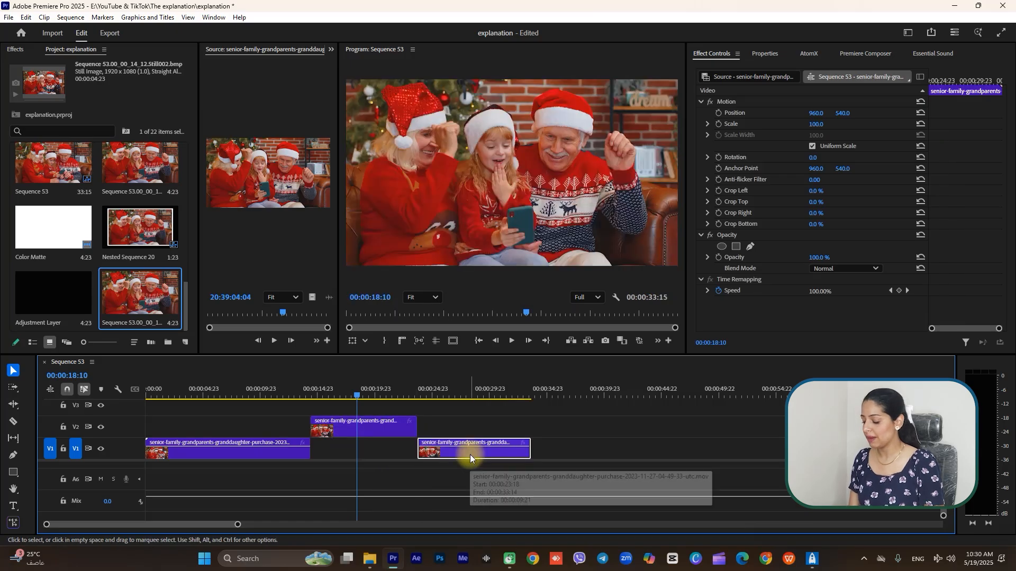
pyautogui.hotkey('ctrl', 'z')
pyautogui.hotkey('ctrl', 'z')
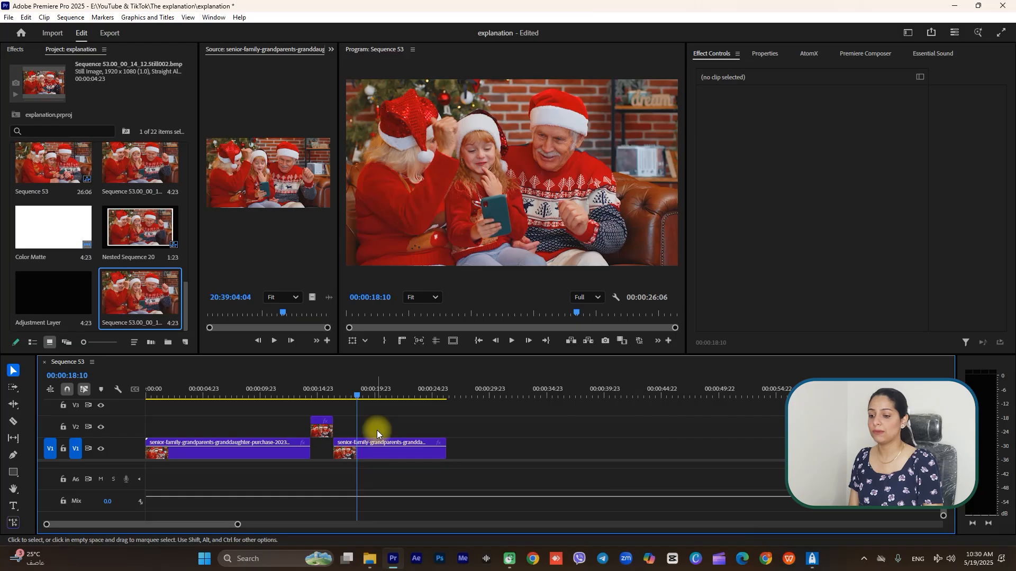
# Step: Trim the start of the first clip to 00:00:07:10 and close the gap left before it
pyautogui.click(318, 390)
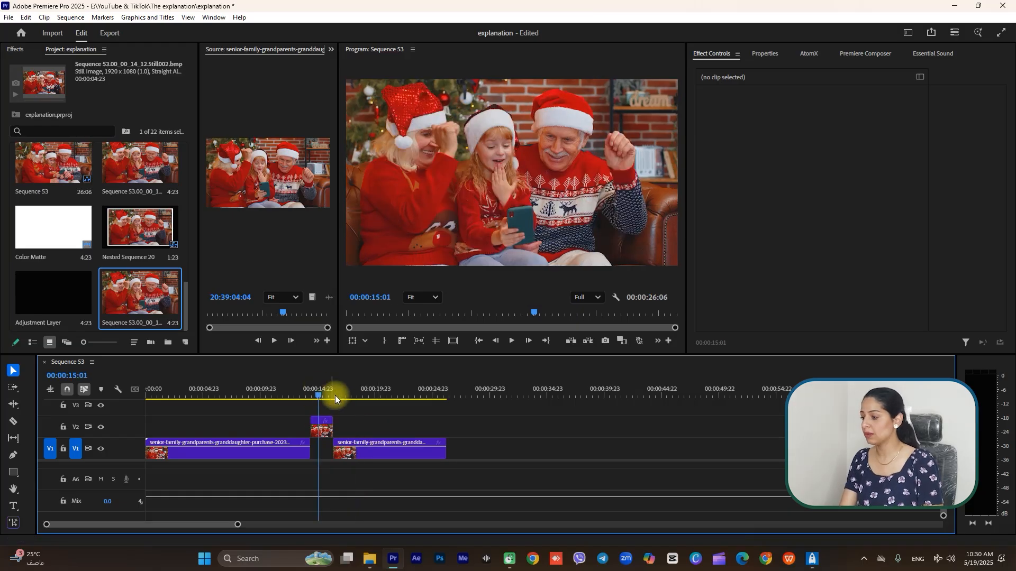
pyautogui.press('=')
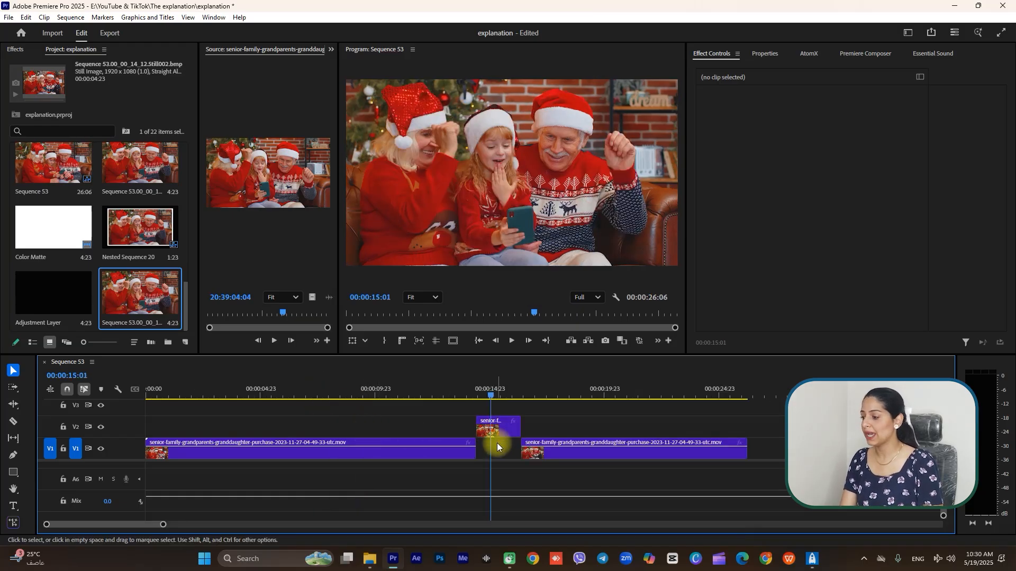
pyautogui.click(316, 389)
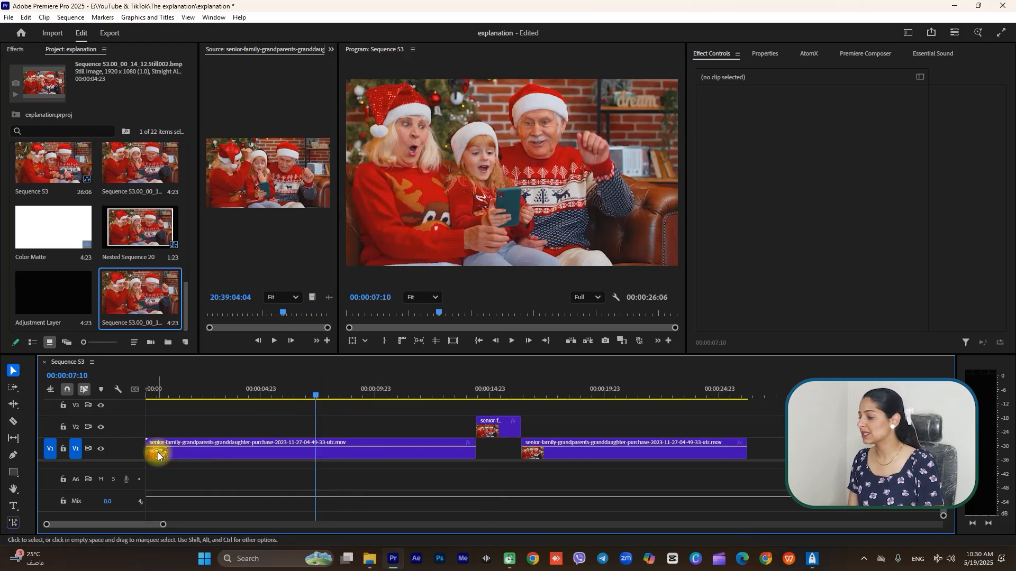
pyautogui.moveTo(154, 454); pyautogui.dragTo(303, 455)
pyautogui.click(303, 456)
pyautogui.press('Delete')
# Step: Switch to the Color workspace and lower the frame hold segment's Lumetri saturation to 6.5
pyautogui.click(328, 428)
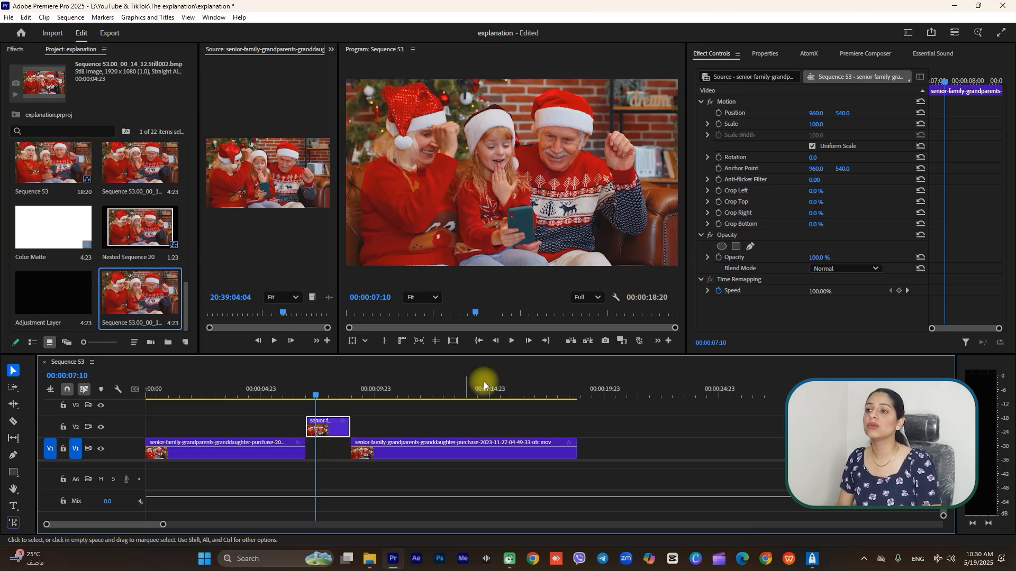
pyautogui.click(908, 32)
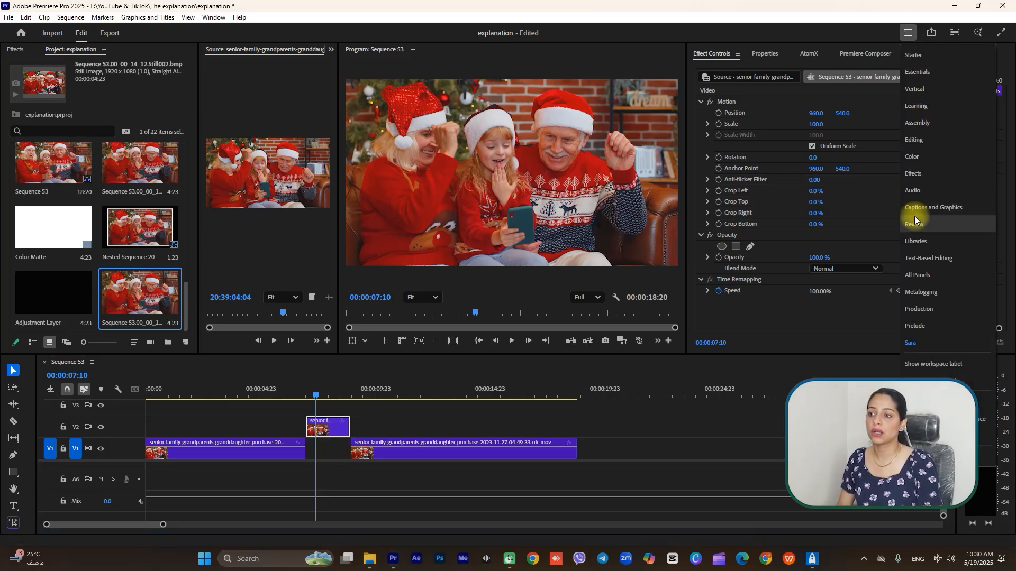
pyautogui.click(914, 157)
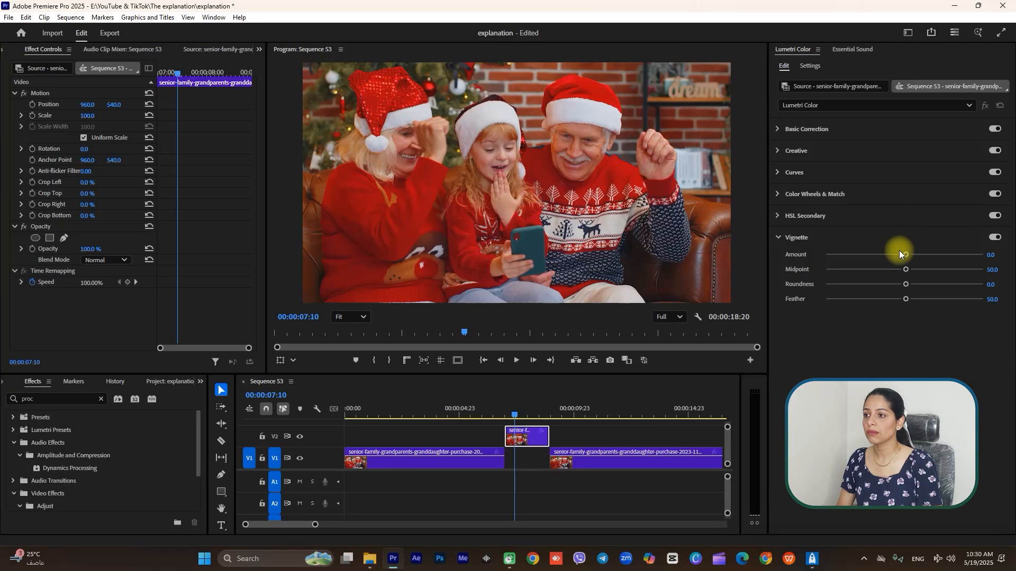
pyautogui.click(777, 131)
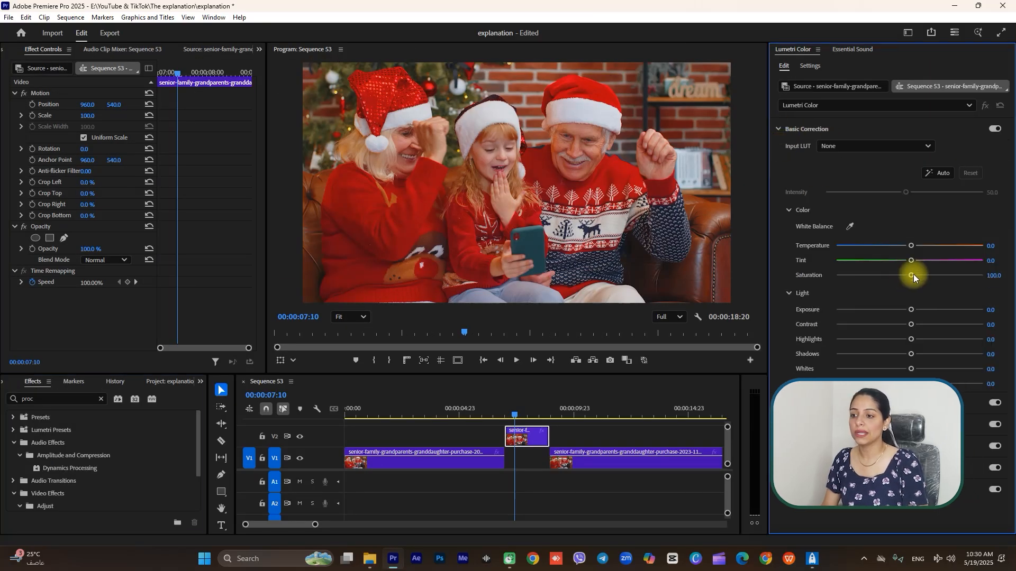
pyautogui.moveTo(913, 274); pyautogui.dragTo(840, 281)
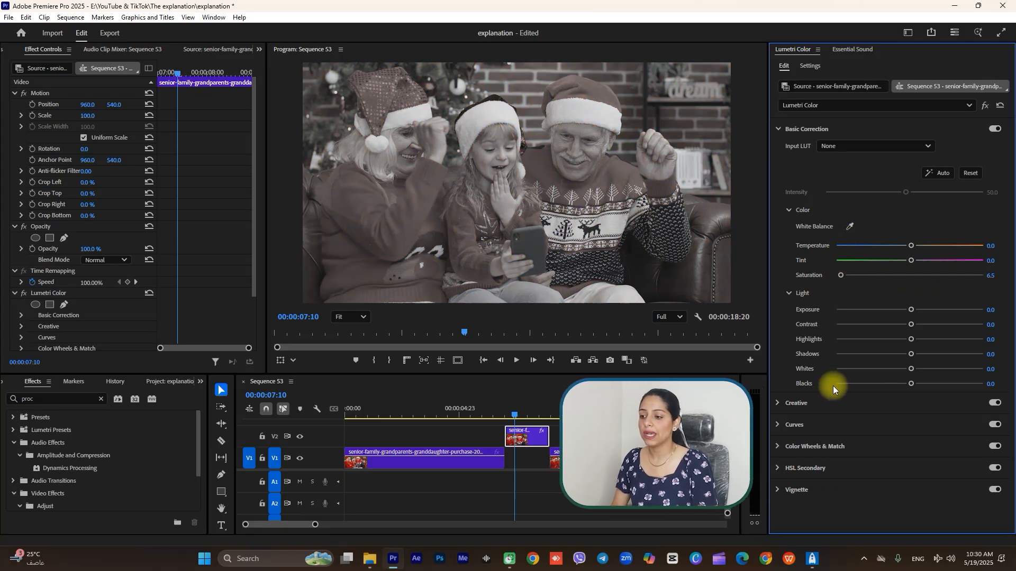
# Step: Darken the edges of the frame hold segment with a Lumetri vignette amount of -1.7
pyautogui.click(777, 488)
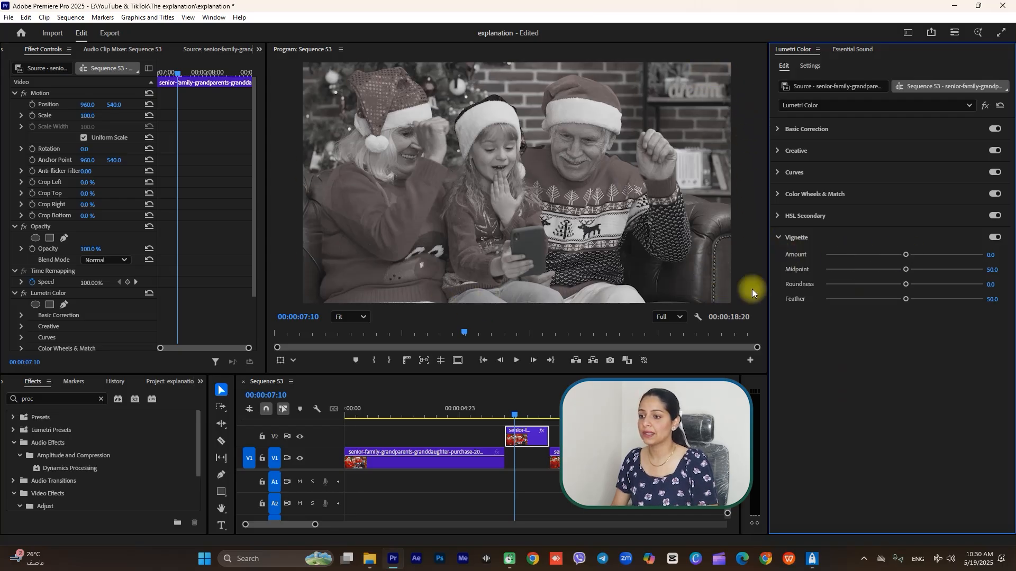
pyautogui.moveTo(905, 255); pyautogui.dragTo(871, 255)
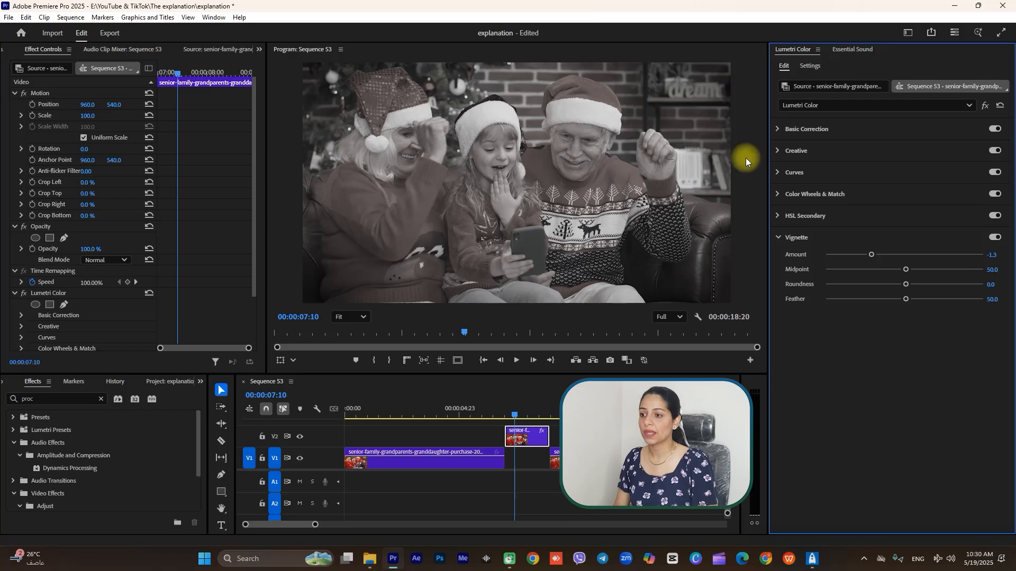
pyautogui.moveTo(869, 256); pyautogui.dragTo(862, 259)
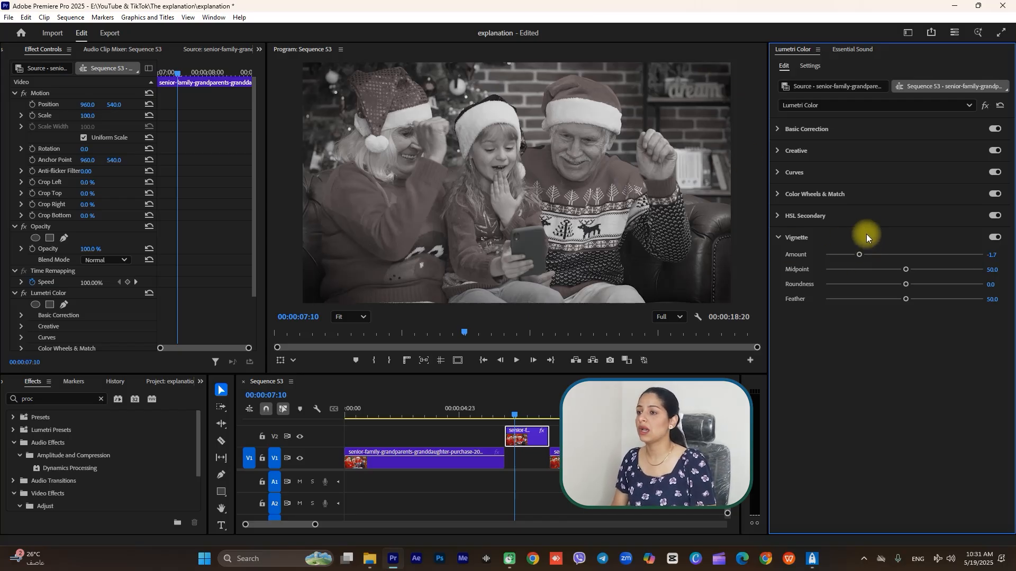
# Step: Switch to the saved custom workspace and apply the Gaussian Blur effect to the frame hold segment on track V2
pyautogui.click(906, 32)
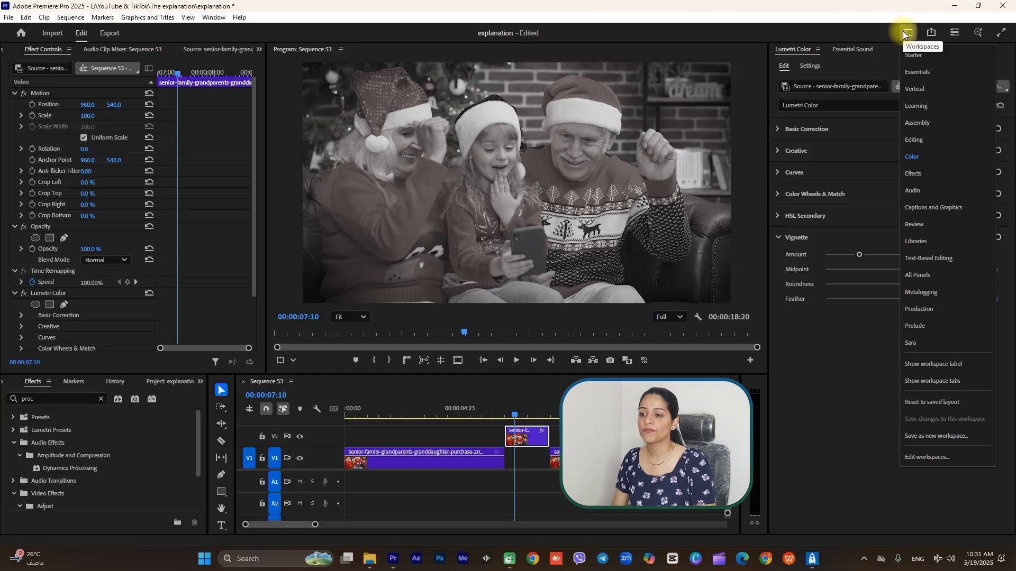
pyautogui.click(941, 343)
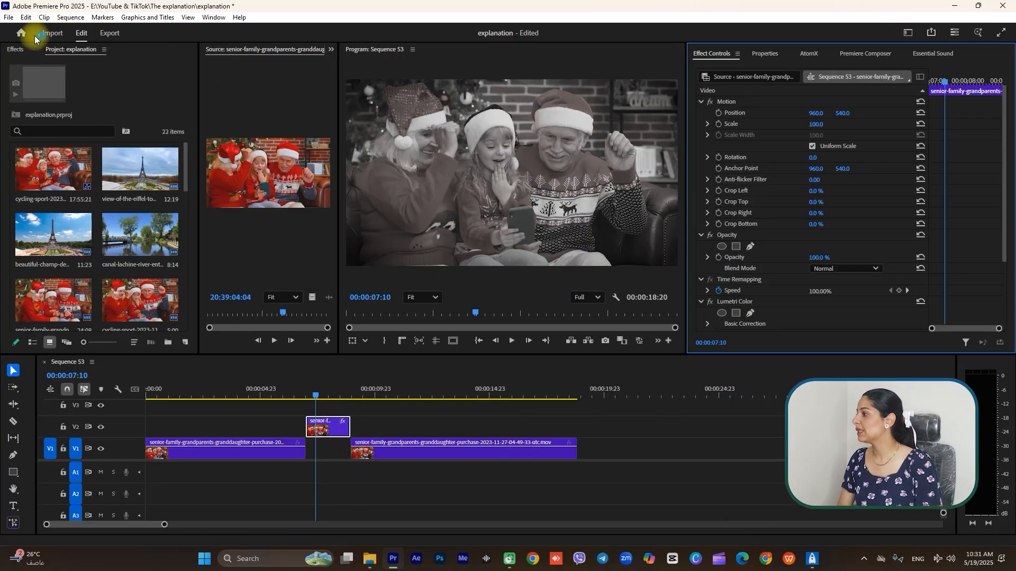
pyautogui.click(21, 52)
pyautogui.click(87, 65)
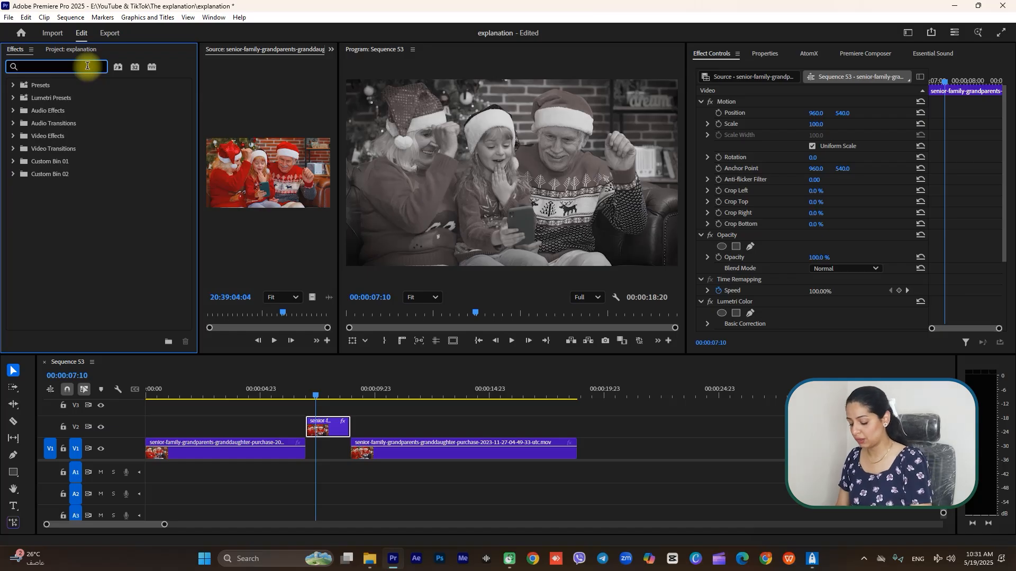
pyautogui.write('blur')
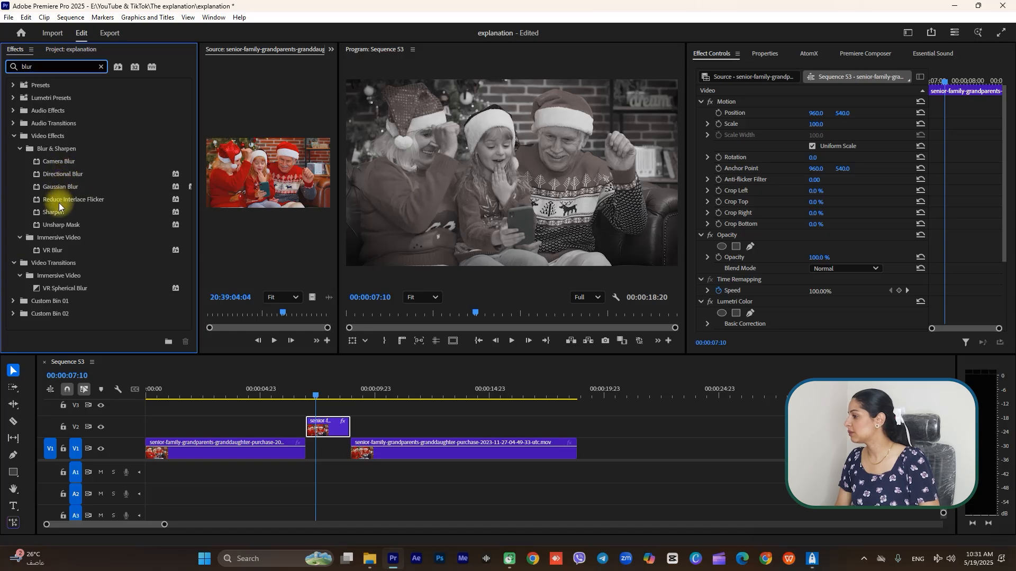
pyautogui.click(66, 188)
pyautogui.moveTo(66, 191); pyautogui.dragTo(331, 434)
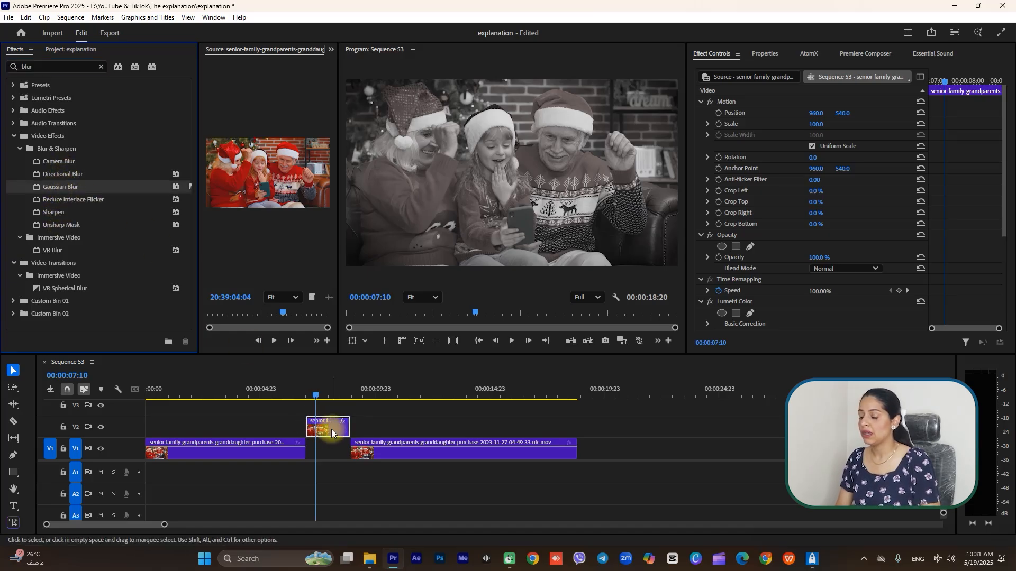
# Step: Set the Gaussian Blur blurriness of the frame hold segment to 54 and clear the effects search
pyautogui.scroll(-3, 775, 261)
pyautogui.scroll(-3, 778, 270)
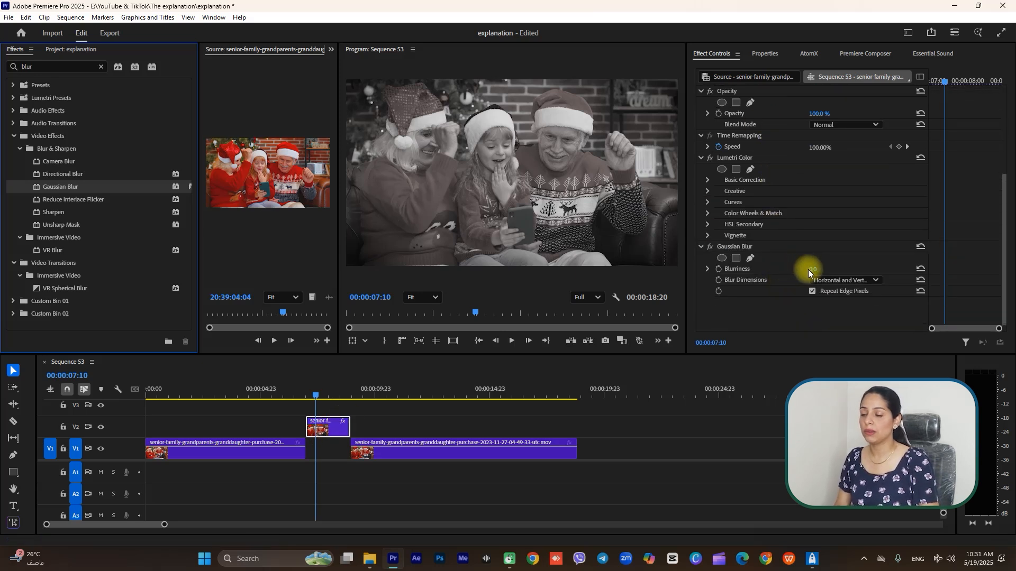
pyautogui.moveTo(817, 269); pyautogui.dragTo(822, 269)
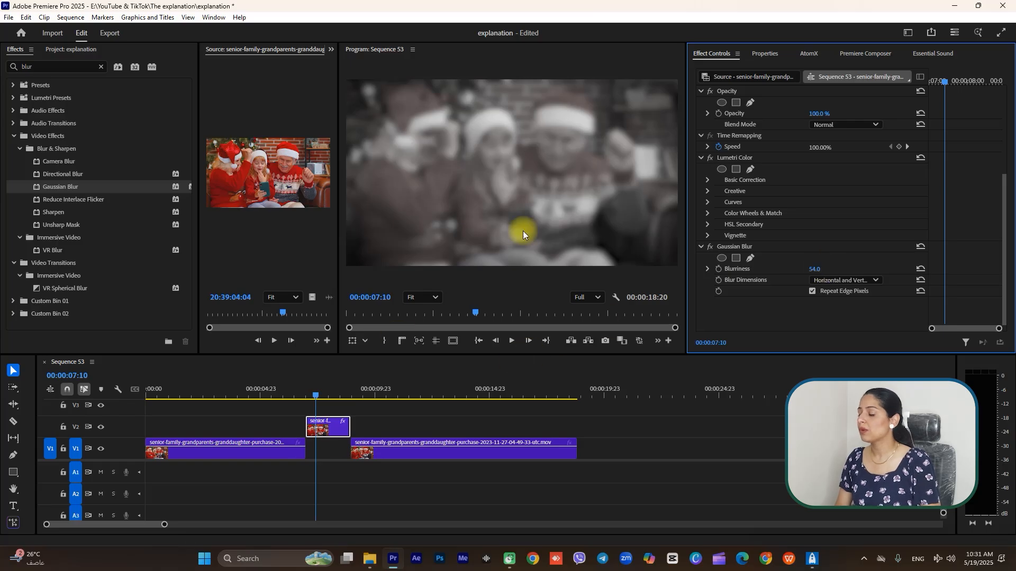
pyautogui.click(101, 67)
# Step: Duplicate the blurred frame hold segment directly above itself and place the copy on track V4, leaving V3 empty
pyautogui.click(341, 437)
pyautogui.scroll(1, 376, 427)
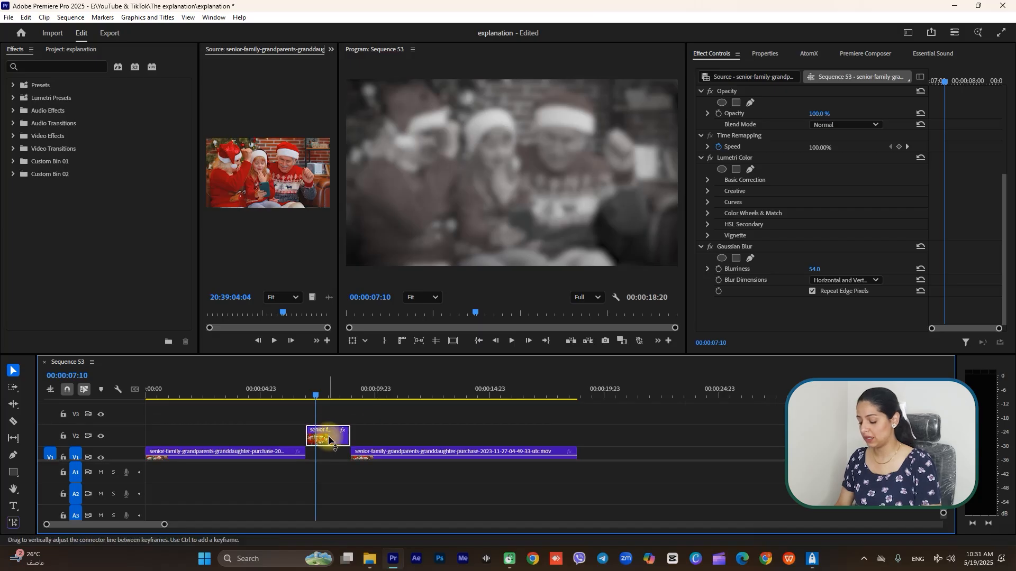
pyautogui.moveTo(329, 440); pyautogui.dragTo(335, 420)
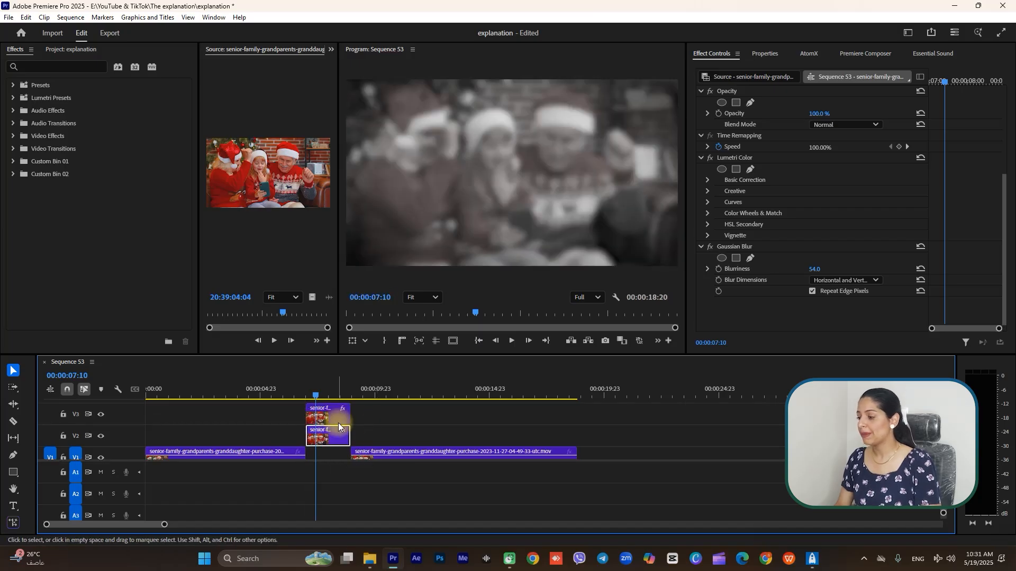
pyautogui.scroll(2, 374, 422)
pyautogui.moveTo(329, 439); pyautogui.dragTo(330, 431)
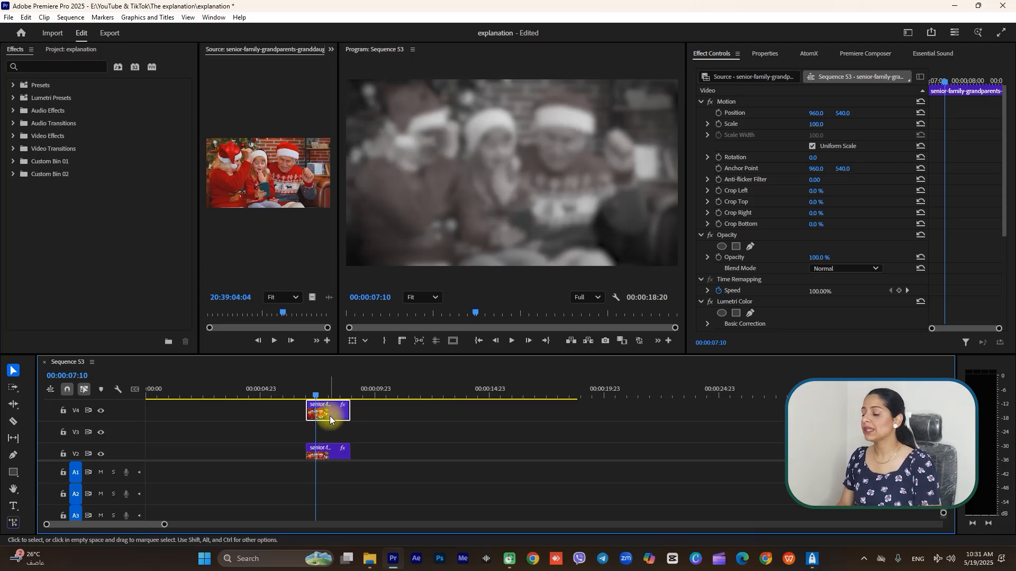
# Step: Remove the Gaussian Blur and Lumetri Color effects from the V4 copy and set its scale to 78
pyautogui.scroll(-5, 774, 288)
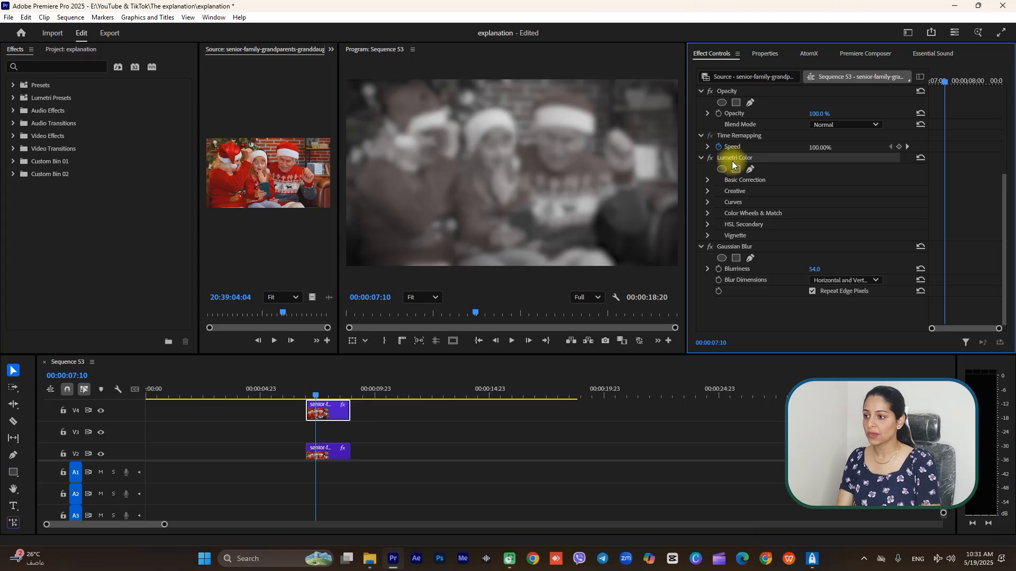
pyautogui.press('Delete')
pyautogui.click(738, 159)
pyautogui.press('Delete')
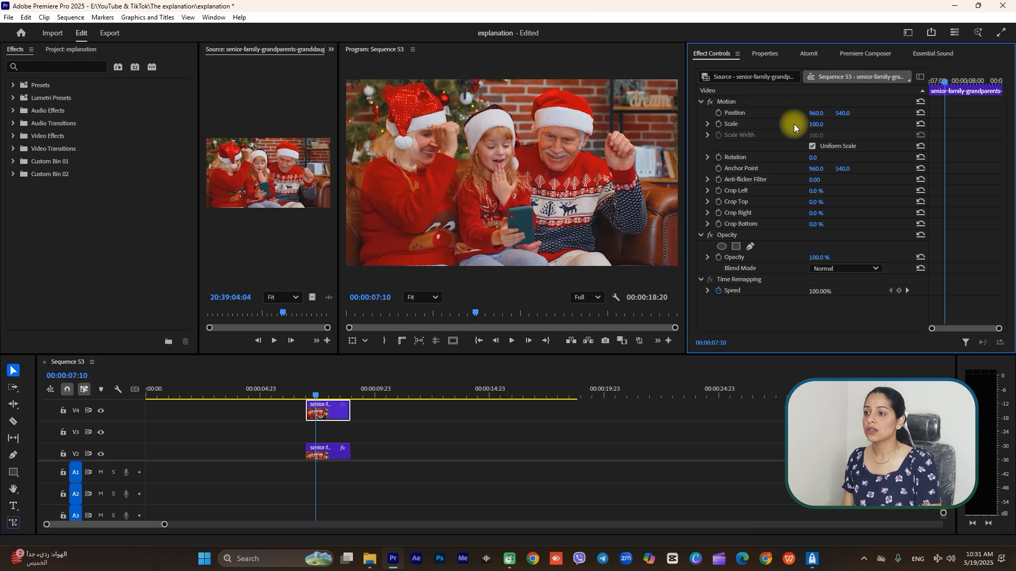
pyautogui.moveTo(817, 123); pyautogui.dragTo(812, 131)
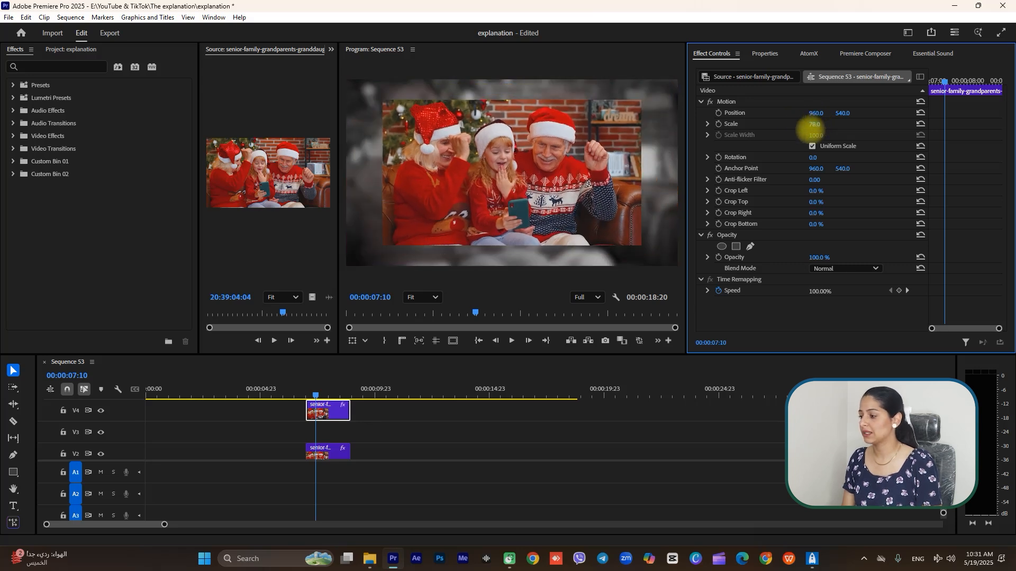
# Step: Create a white (FFFFFF) 1920 x 1080 color matte in the project, keeping the name Color Matte
pyautogui.click(80, 49)
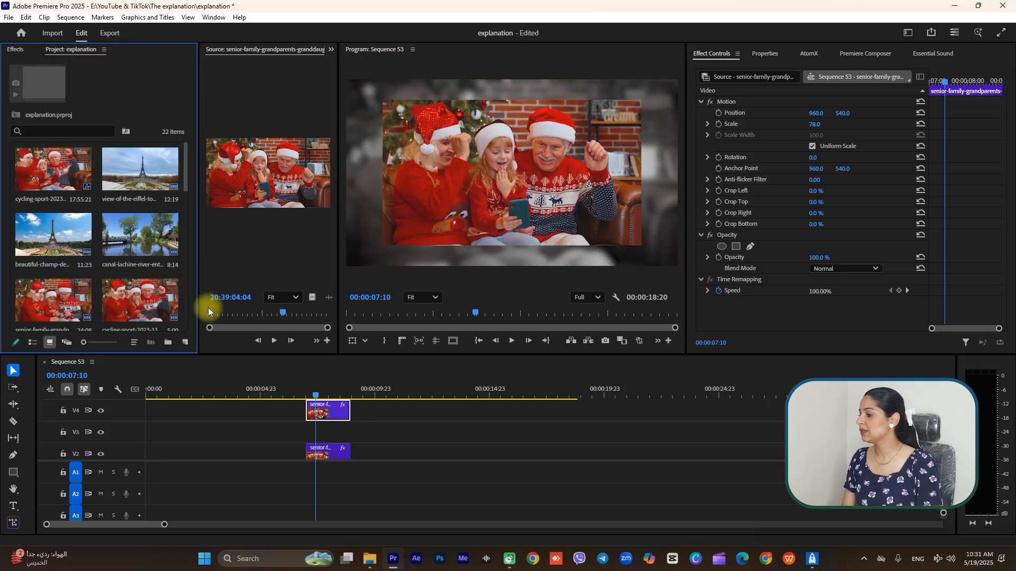
pyautogui.click(186, 342)
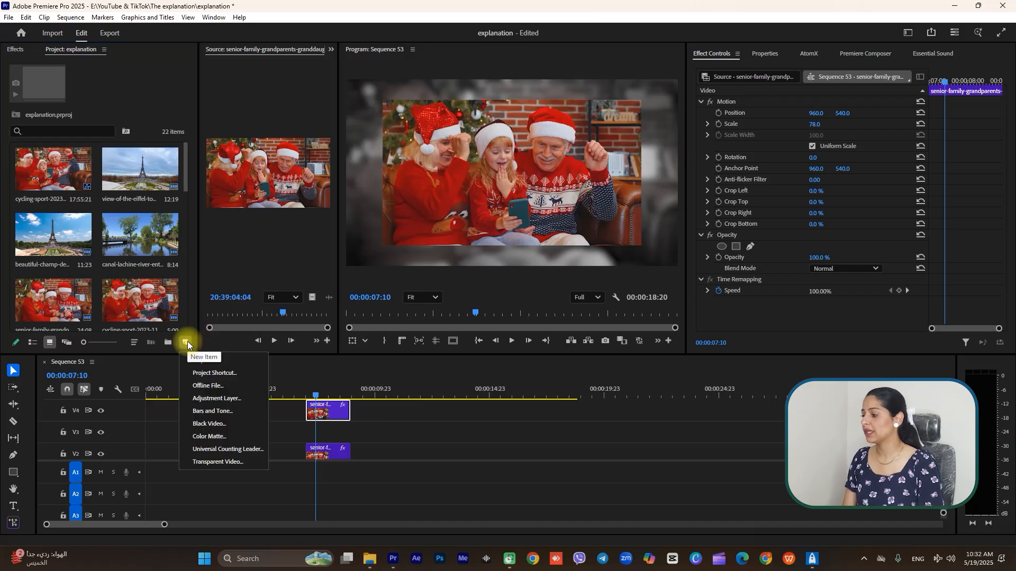
pyautogui.click(222, 436)
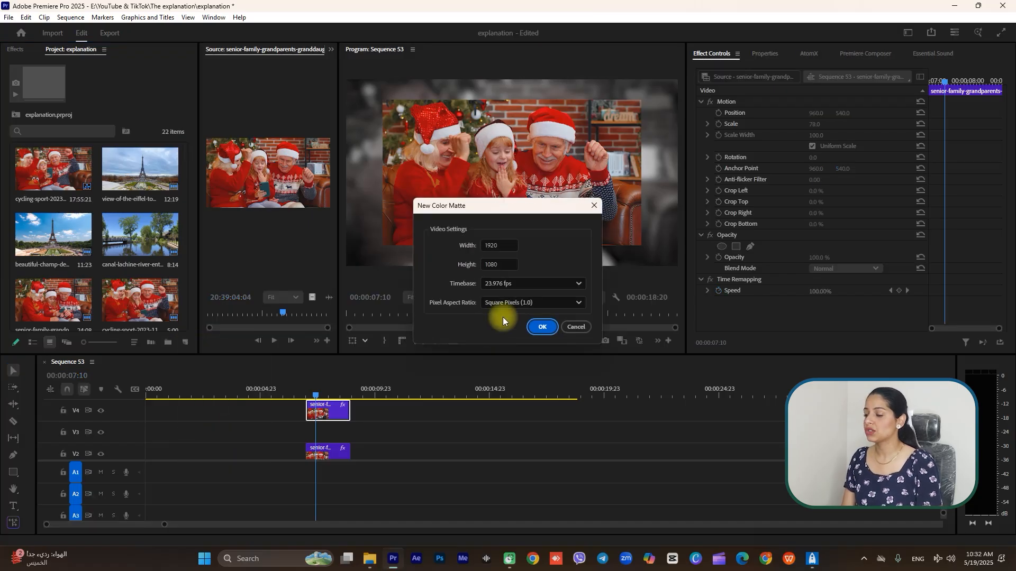
pyautogui.click(532, 327)
pyautogui.moveTo(470, 275); pyautogui.dragTo(368, 346)
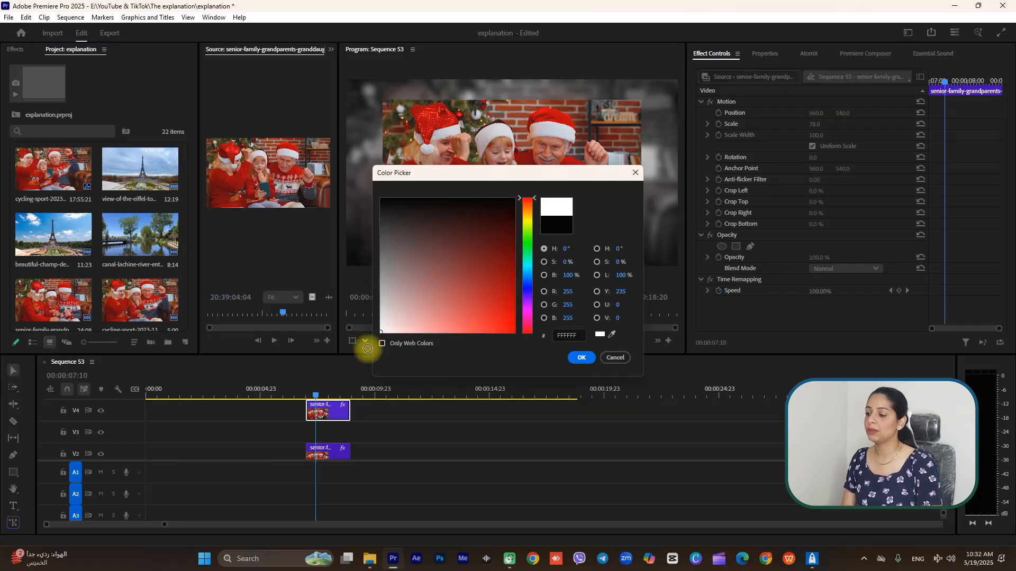
pyautogui.click(579, 358)
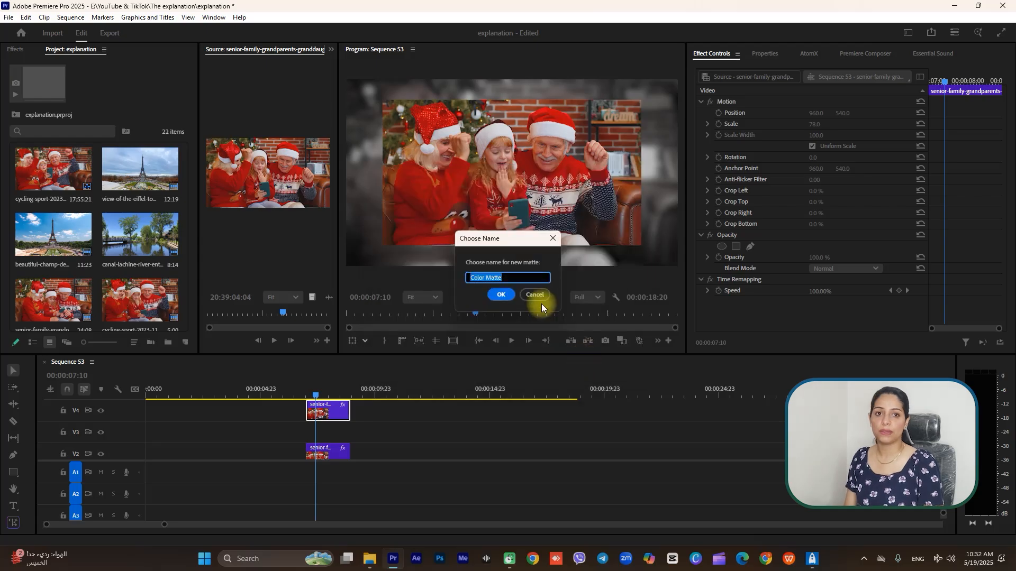
pyautogui.click(500, 296)
# Step: Place the white color matte on track V3 between the two frame hold copies and trim its end to match their length
pyautogui.moveTo(57, 295); pyautogui.dragTo(307, 429)
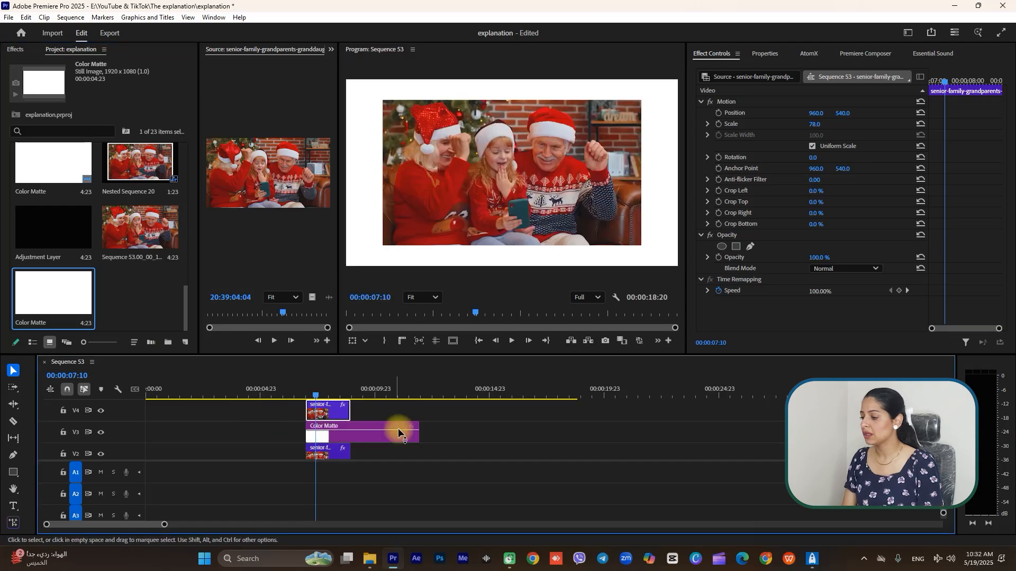
pyautogui.moveTo(420, 438); pyautogui.dragTo(348, 438)
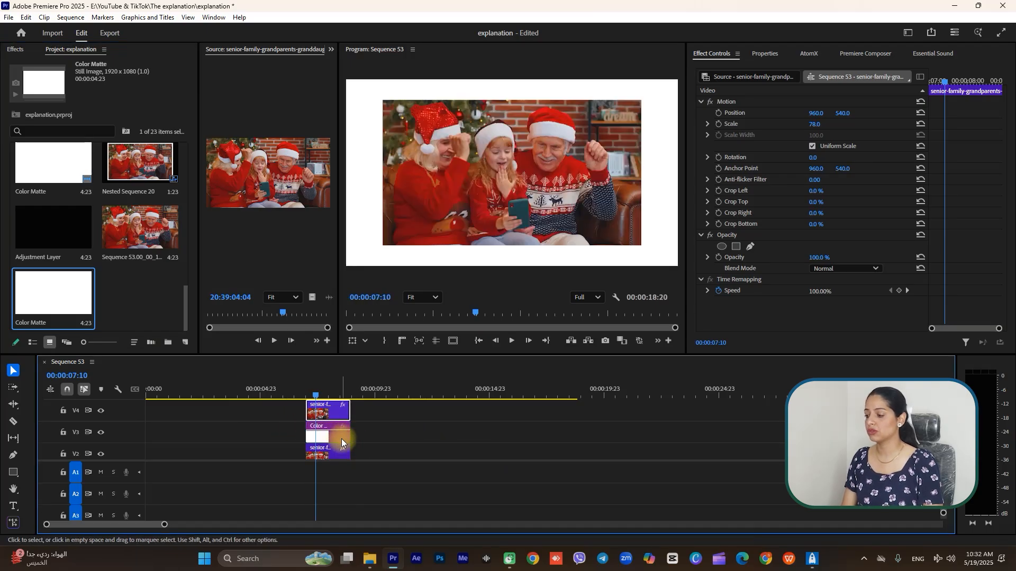
pyautogui.click(341, 439)
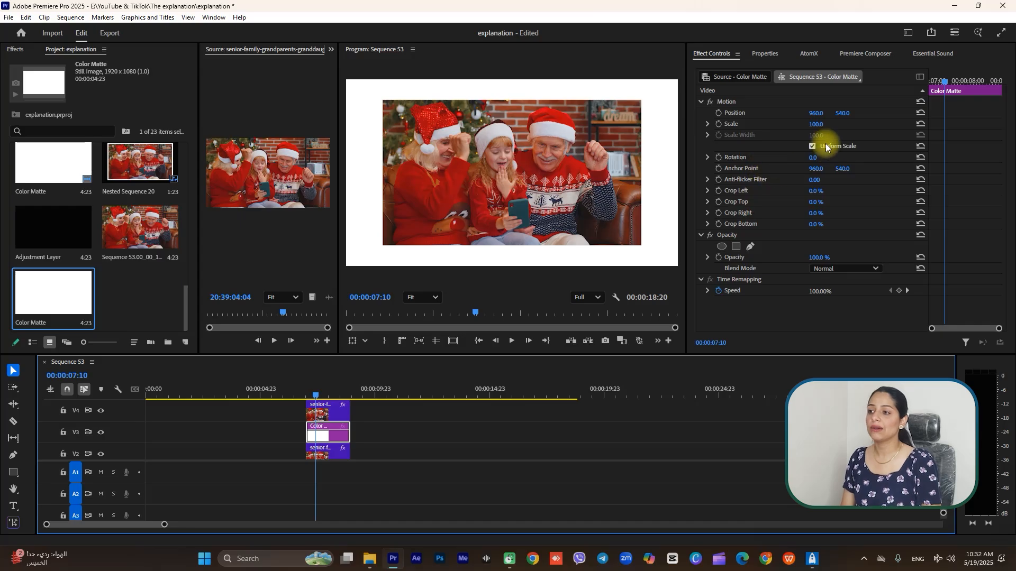
# Step: Turn off uniform scaling for the color matte and set its scale height to 82 and scale width to 81 as a border
pyautogui.moveTo(813, 120); pyautogui.dragTo(811, 132)
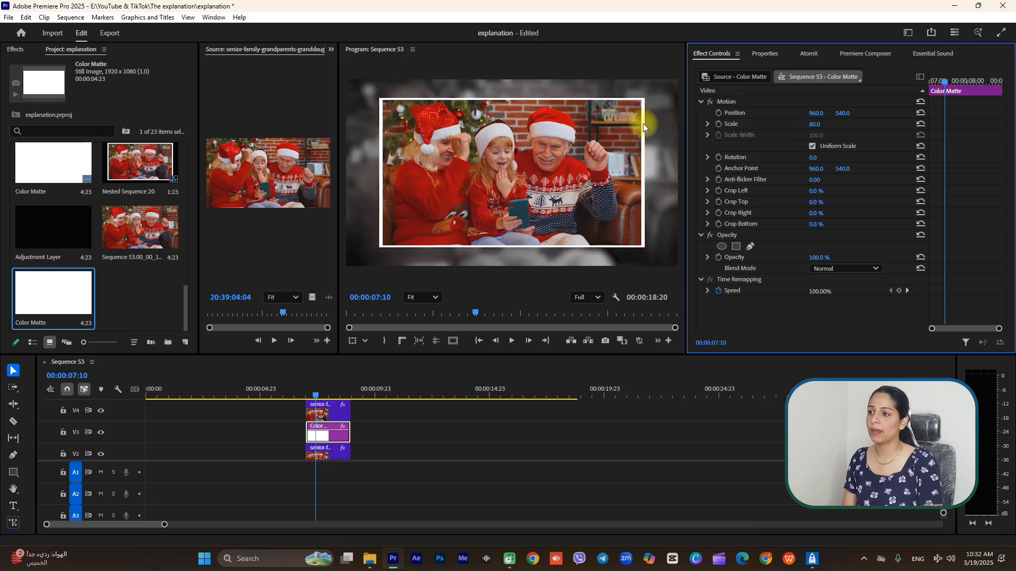
pyautogui.click(923, 124)
pyautogui.click(812, 147)
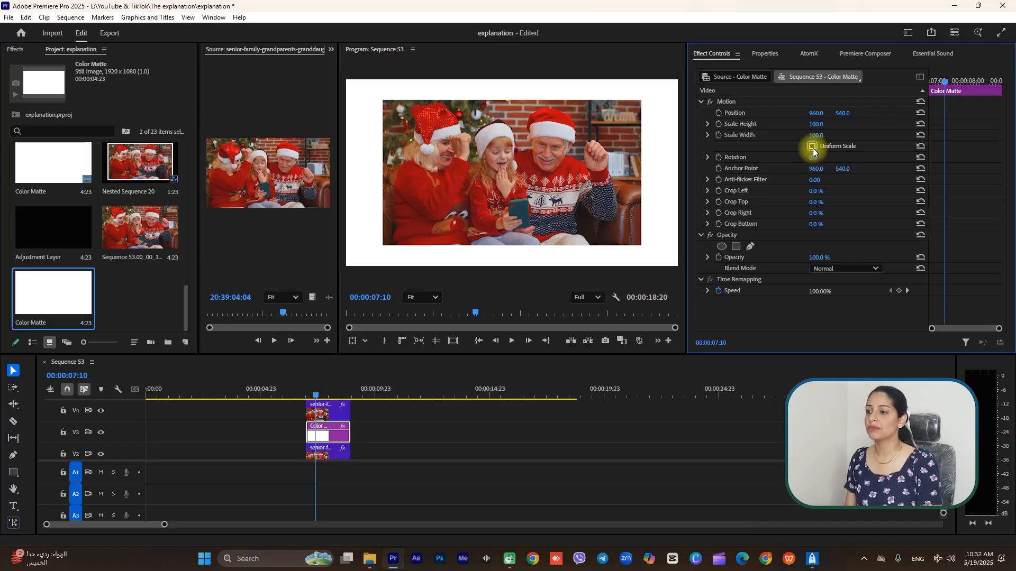
pyautogui.moveTo(815, 136)
pyautogui.mouseDown()
pyautogui.moveTo(806, 135)
pyautogui.moveTo(817, 125)
pyautogui.mouseUp()
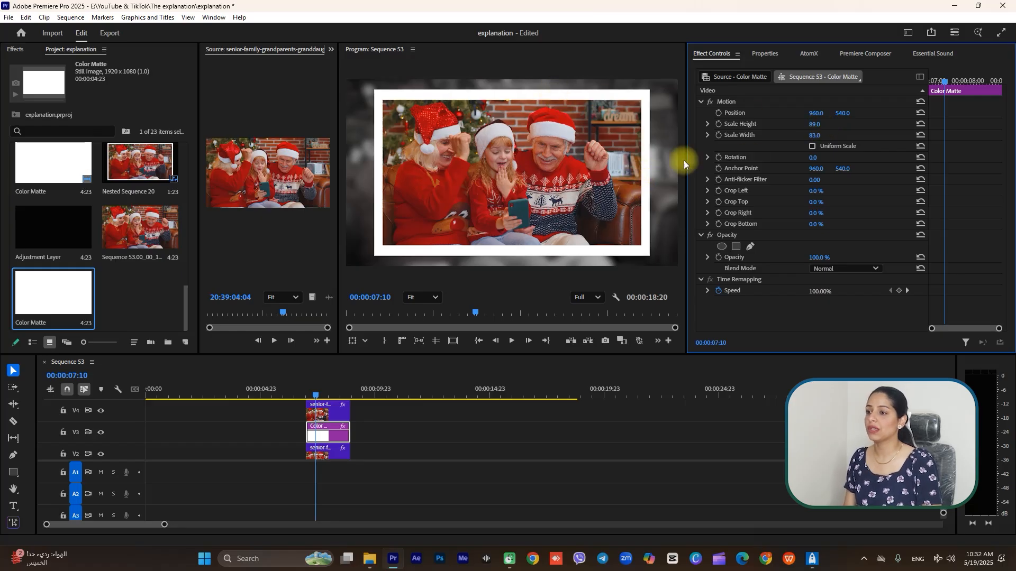
pyautogui.moveTo(816, 125); pyautogui.dragTo(811, 132)
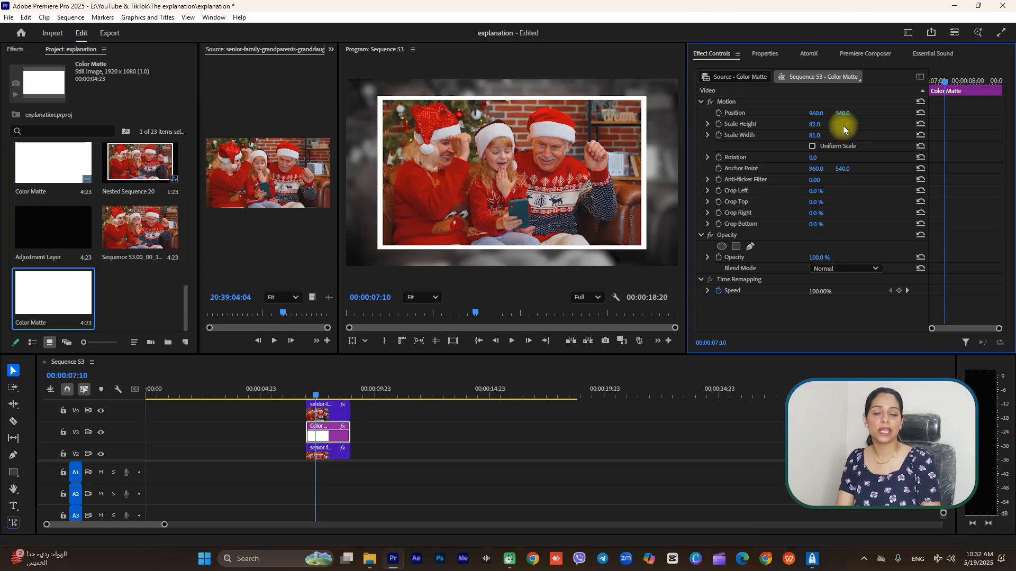
pyautogui.click(812, 146)
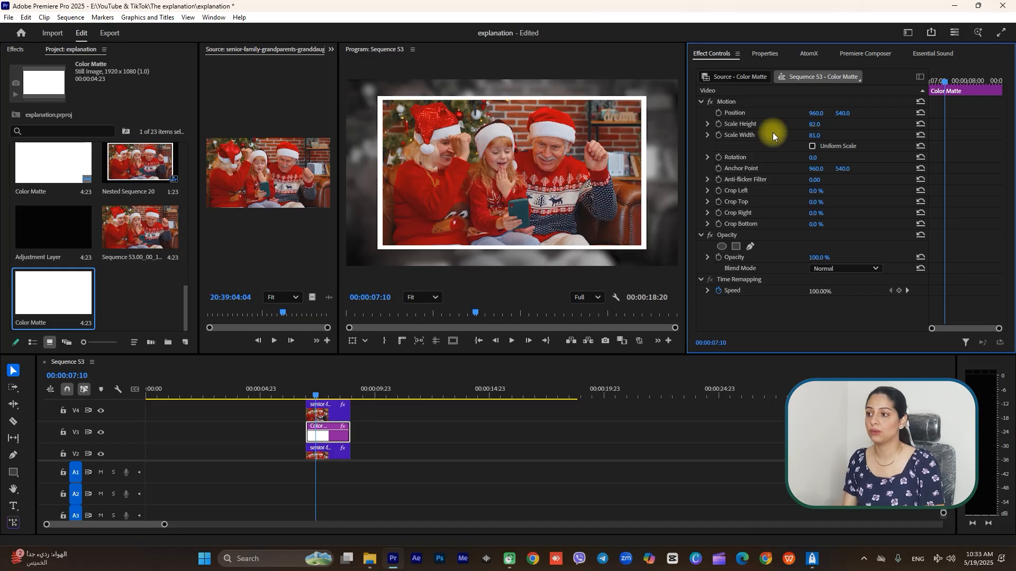
pyautogui.click(333, 414)
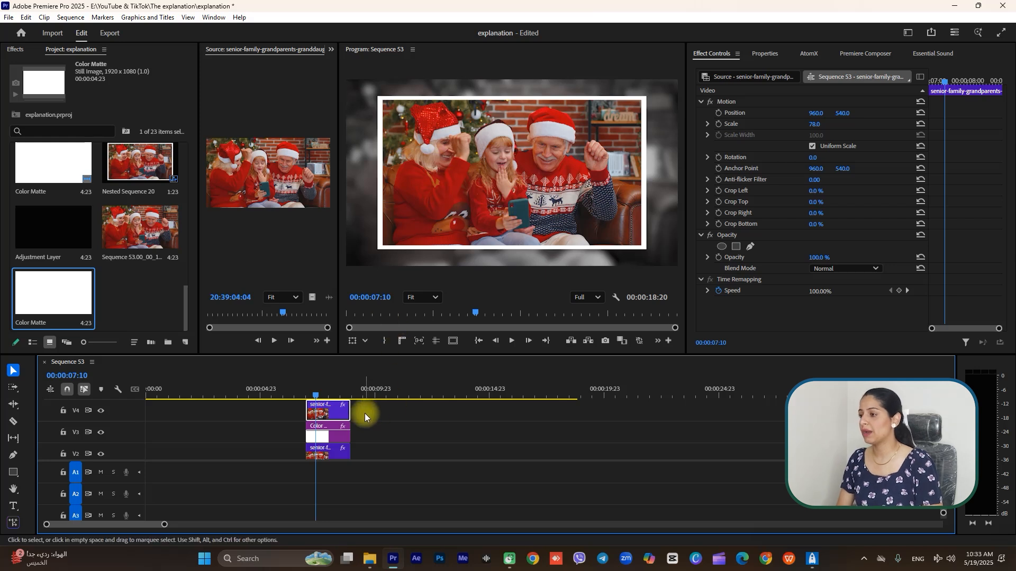
pyautogui.moveTo(366, 412); pyautogui.dragTo(332, 427)
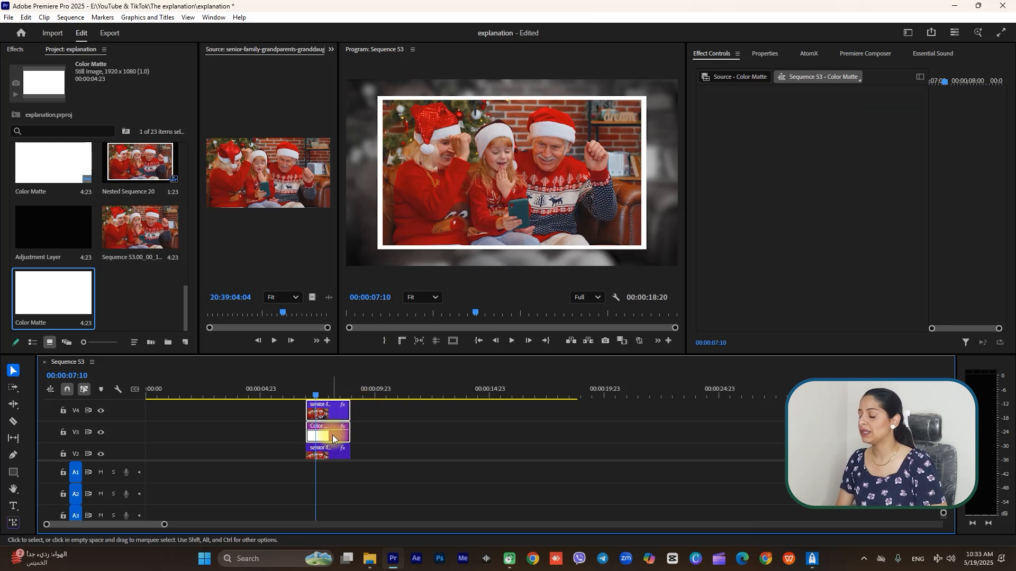
pyautogui.rightClick(333, 435)
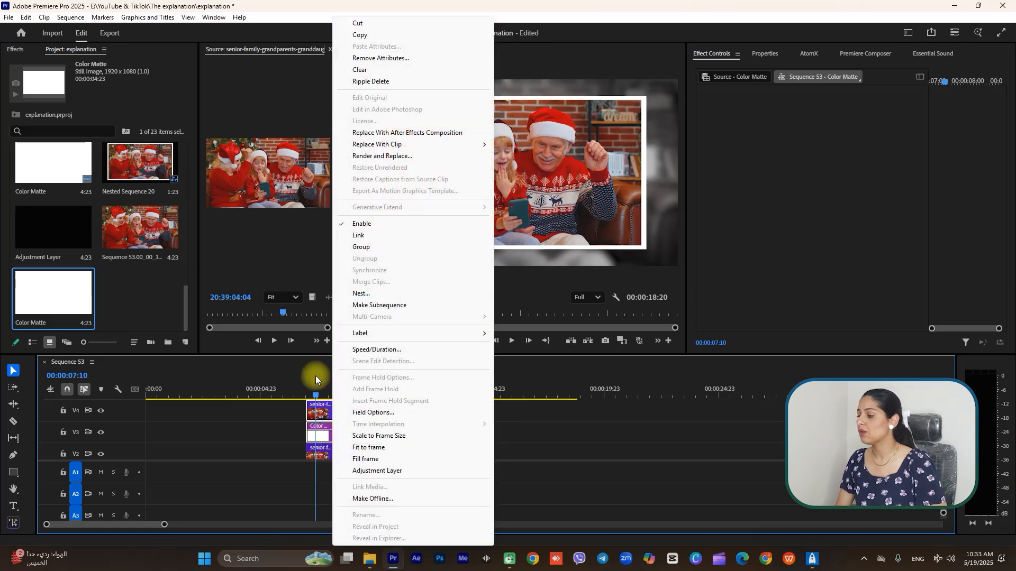
pyautogui.click(307, 434)
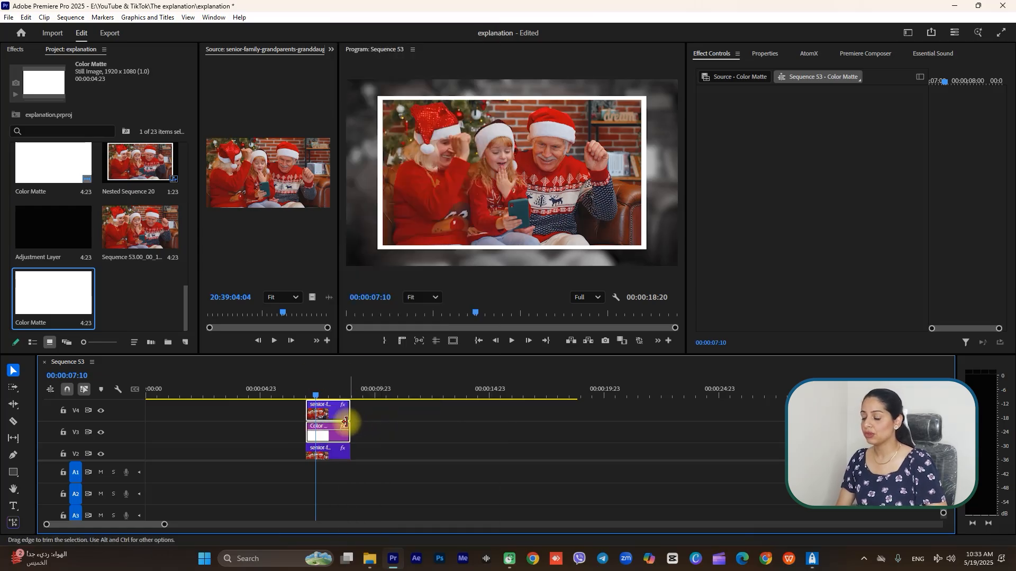
pyautogui.click(343, 414)
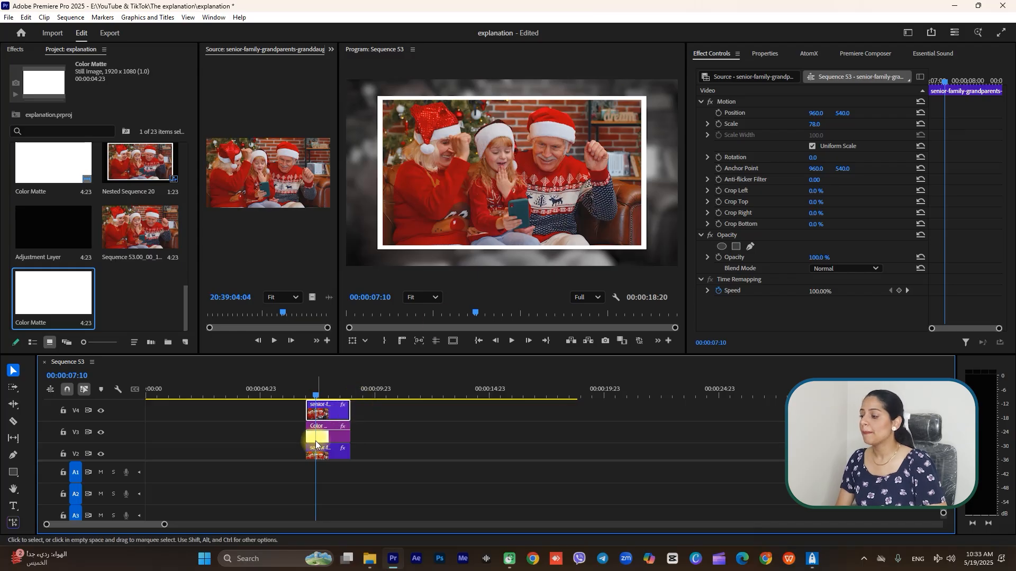
pyautogui.click(332, 439)
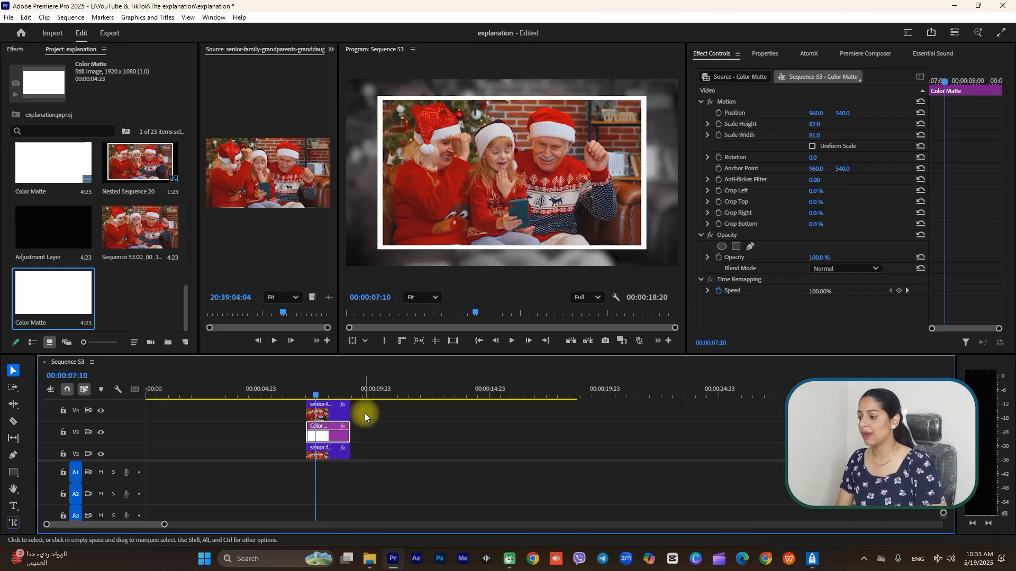
# Step: Nest the V4 frame hold copy and the V3 color matte together, keeping the default sequence name
pyautogui.moveTo(367, 407); pyautogui.dragTo(308, 445)
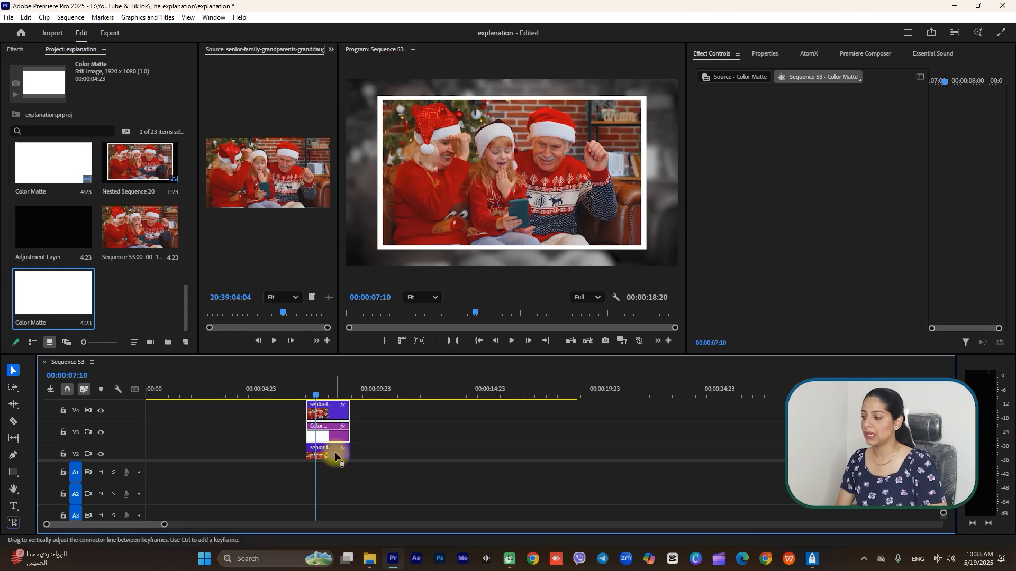
pyautogui.rightClick(337, 436)
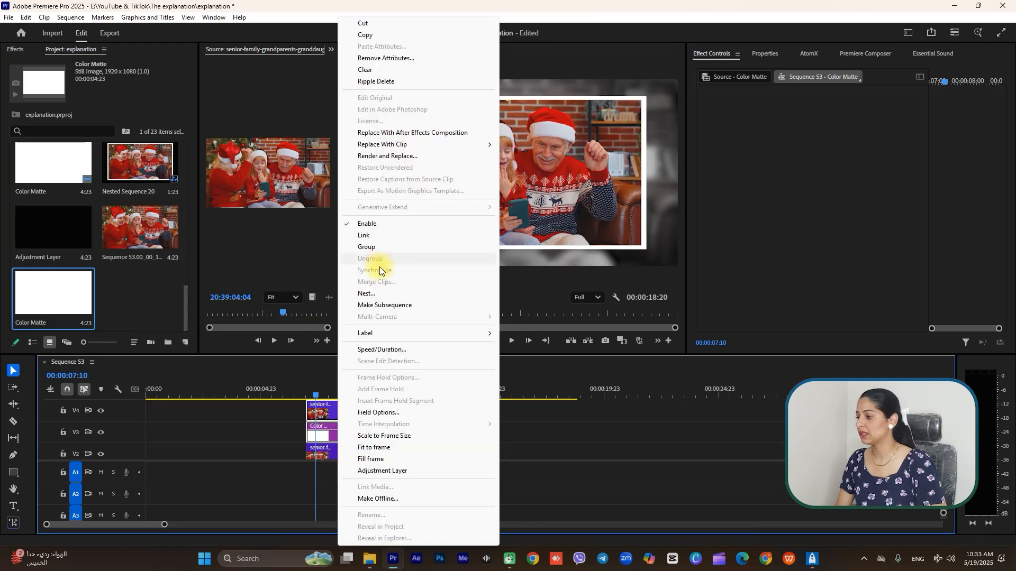
pyautogui.click(377, 292)
pyautogui.click(529, 290)
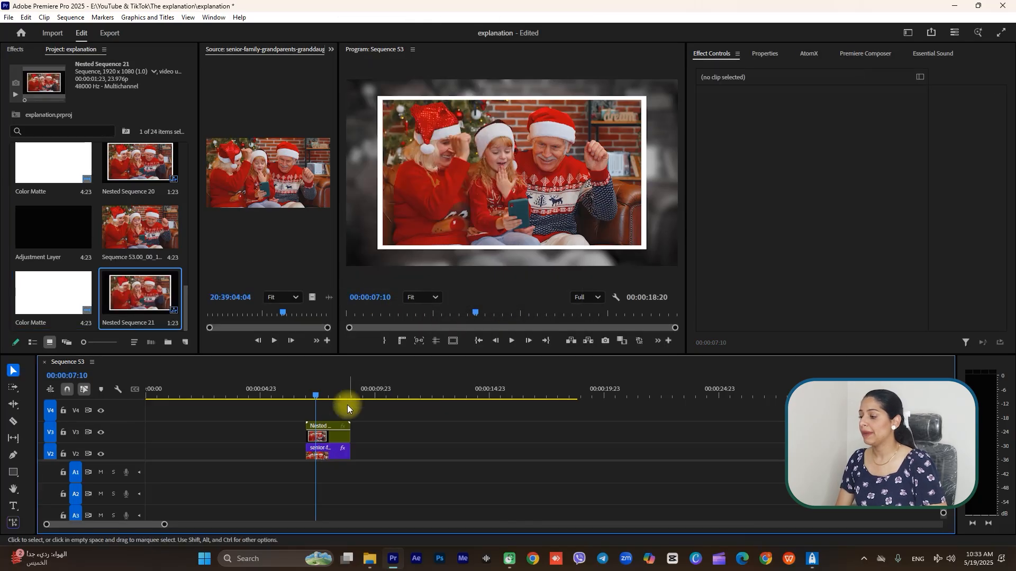
# Step: Set the V3 nested sequence's scale to 94 and its rotation to -7°
pyautogui.scroll(-1, 360, 452)
pyautogui.click(329, 430)
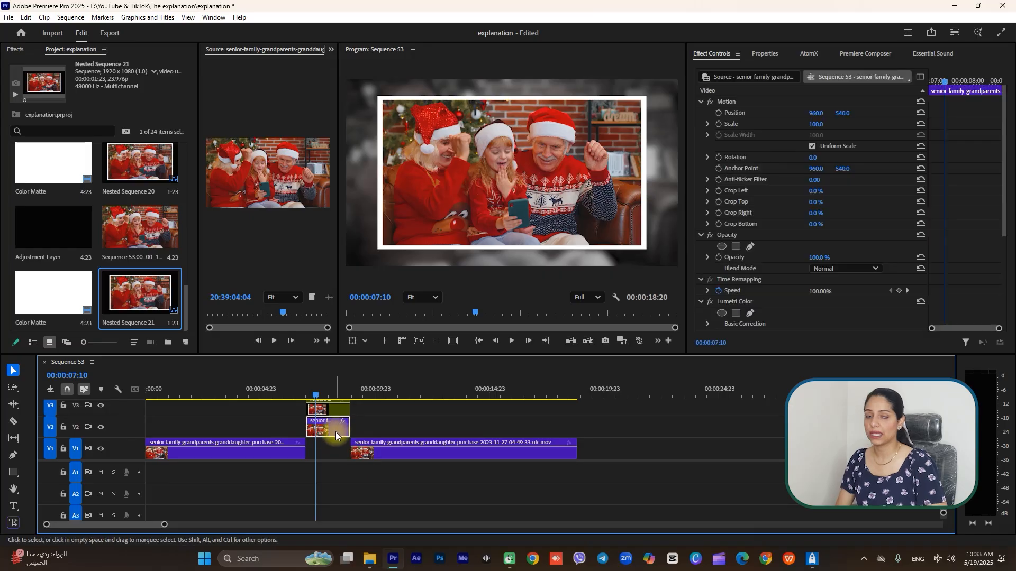
pyautogui.click(334, 410)
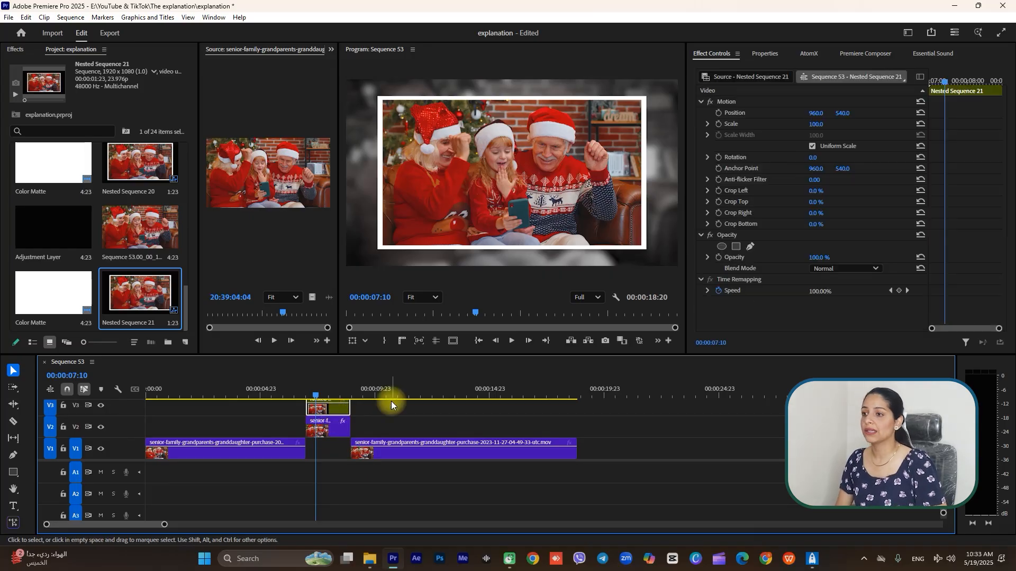
pyautogui.moveTo(819, 124); pyautogui.dragTo(815, 123)
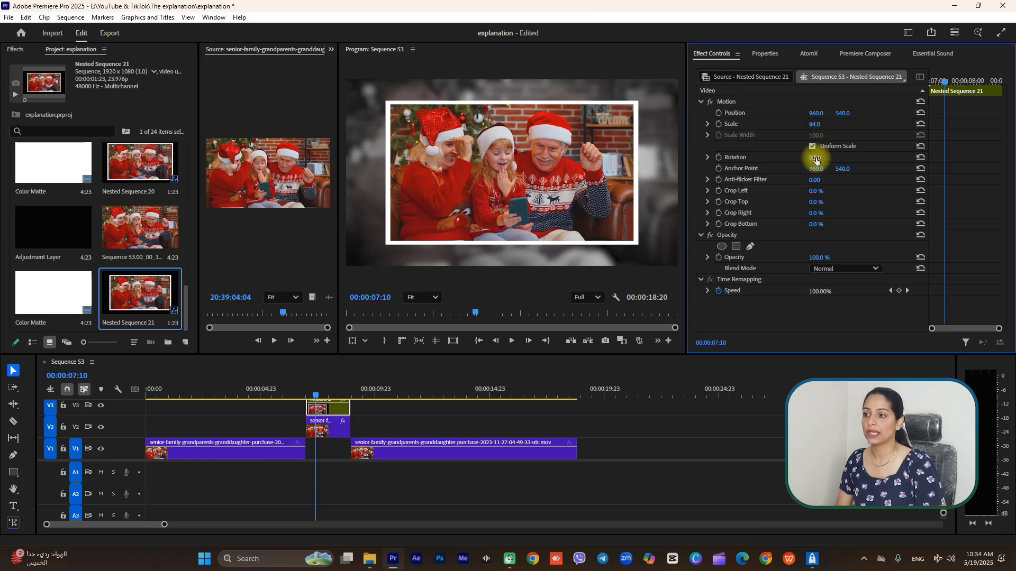
pyautogui.moveTo(816, 160); pyautogui.dragTo(812, 157)
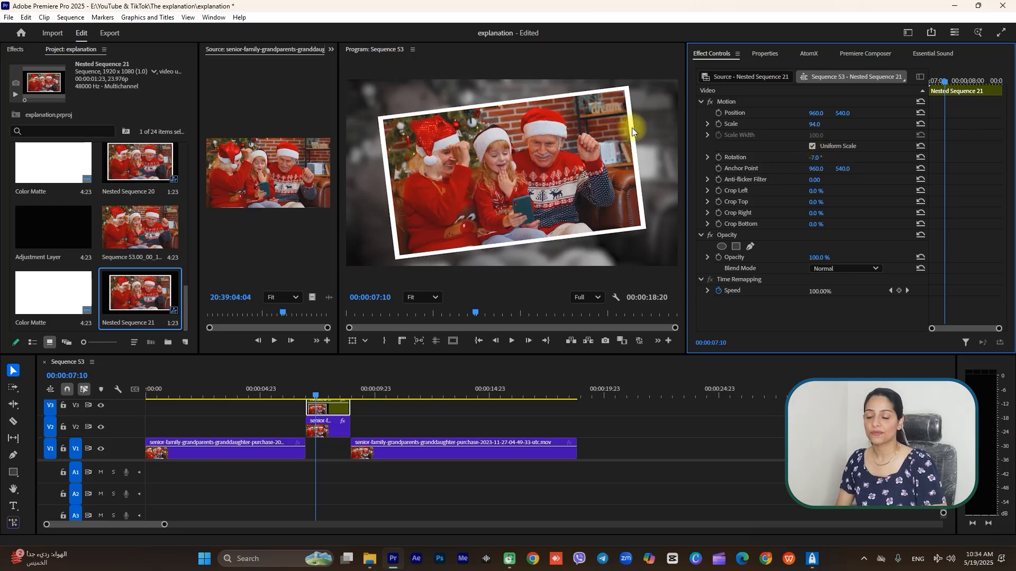
pyautogui.click(325, 431)
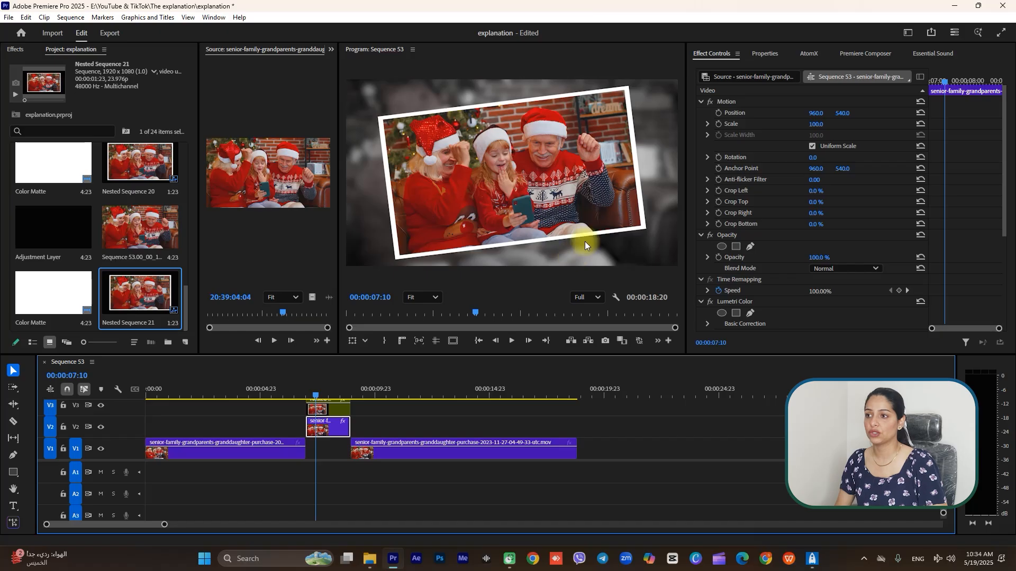
pyautogui.click(933, 80)
pyautogui.click(718, 125)
pyautogui.click(718, 158)
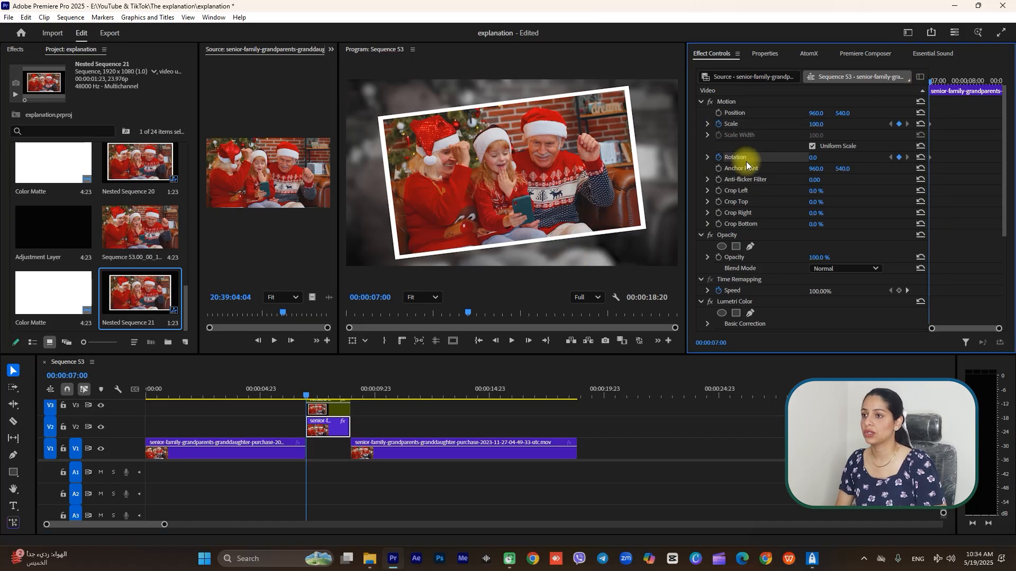
pyautogui.click(937, 81)
pyautogui.moveTo(940, 83); pyautogui.dragTo(954, 83)
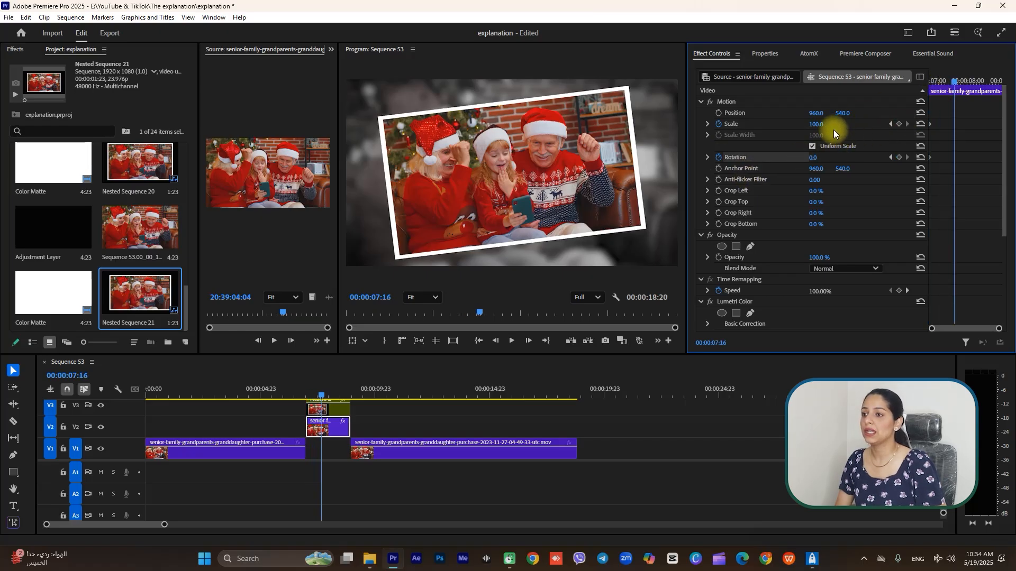
pyautogui.moveTo(816, 124); pyautogui.dragTo(823, 126)
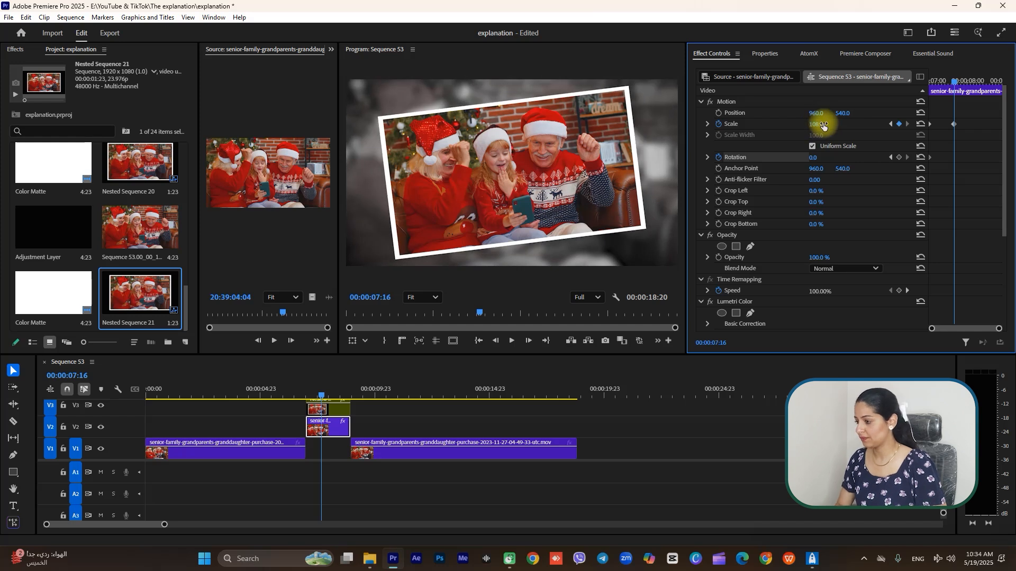
pyautogui.hotkey('ctrl', 'z')
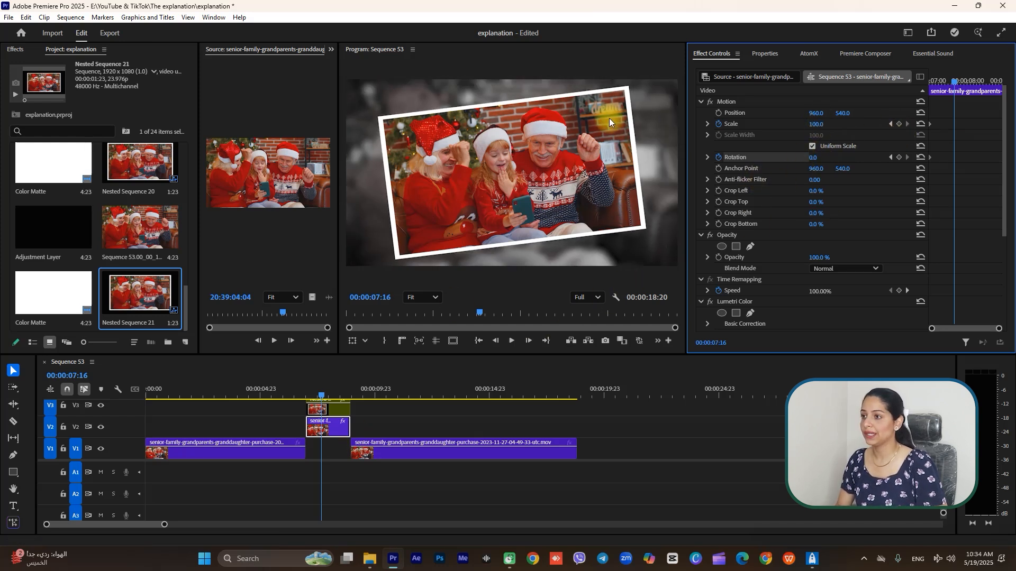
pyautogui.click(719, 125)
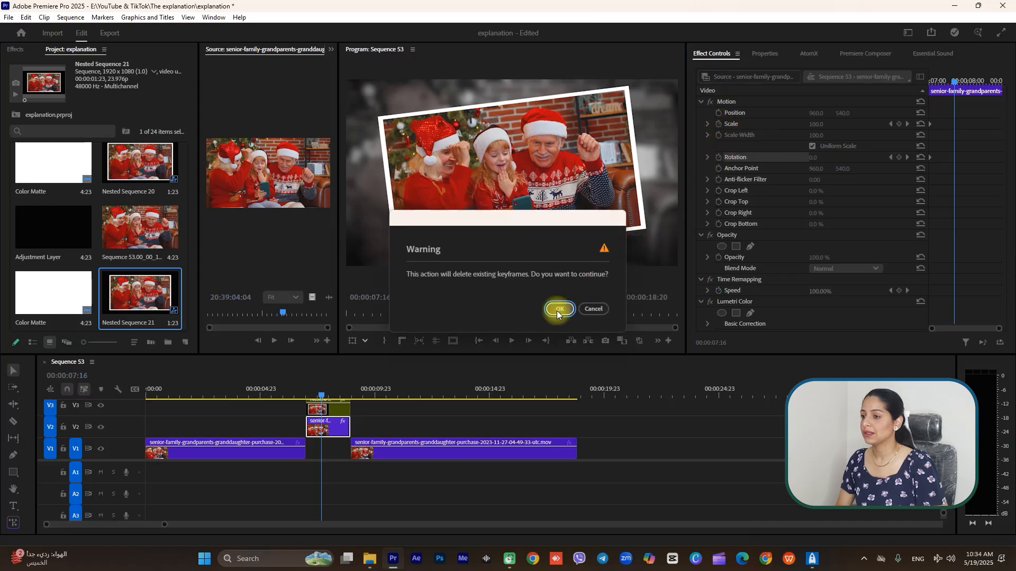
pyautogui.click(557, 309)
pyautogui.click(719, 157)
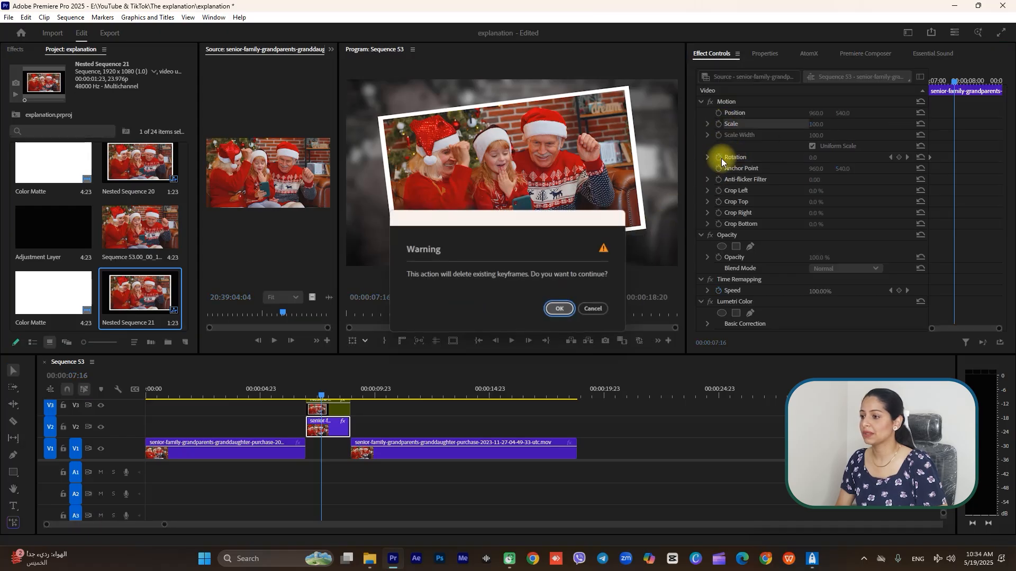
pyautogui.click(560, 309)
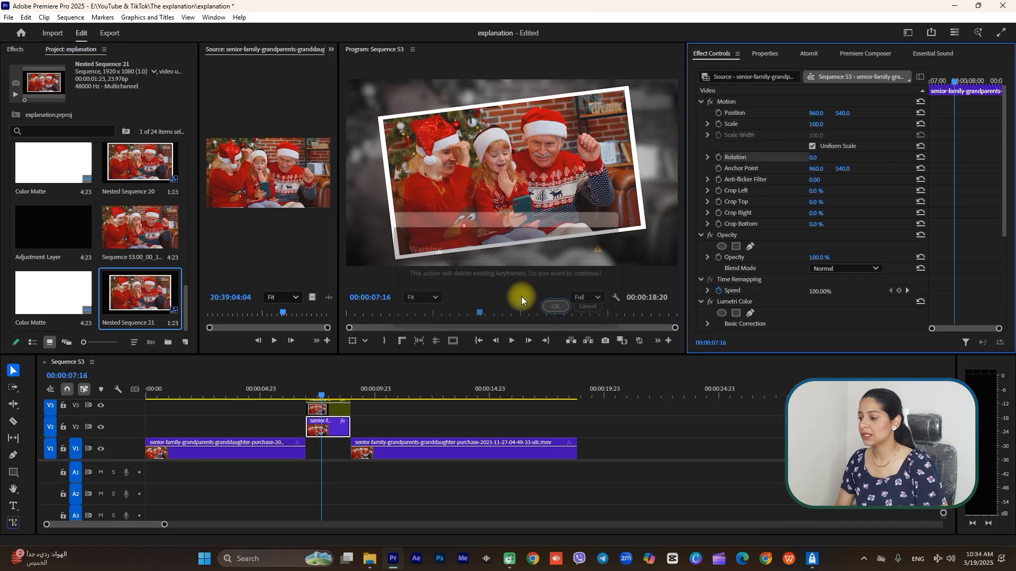
# Step: Add starting scale and rotation keyframes to the V3 nested sequence at 00:00:07:00
pyautogui.click(332, 409)
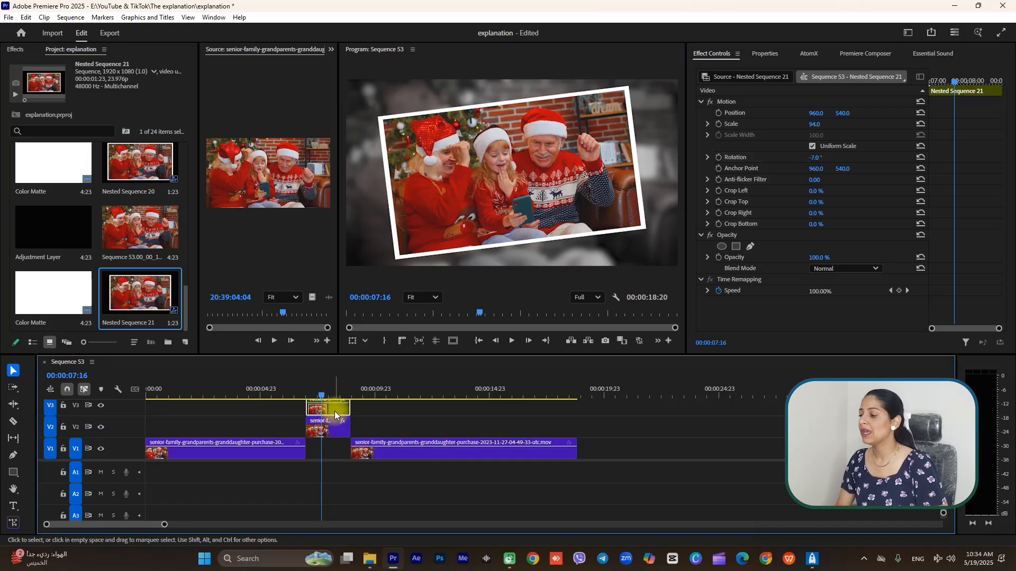
pyautogui.moveTo(957, 85); pyautogui.dragTo(910, 97)
pyautogui.click(718, 125)
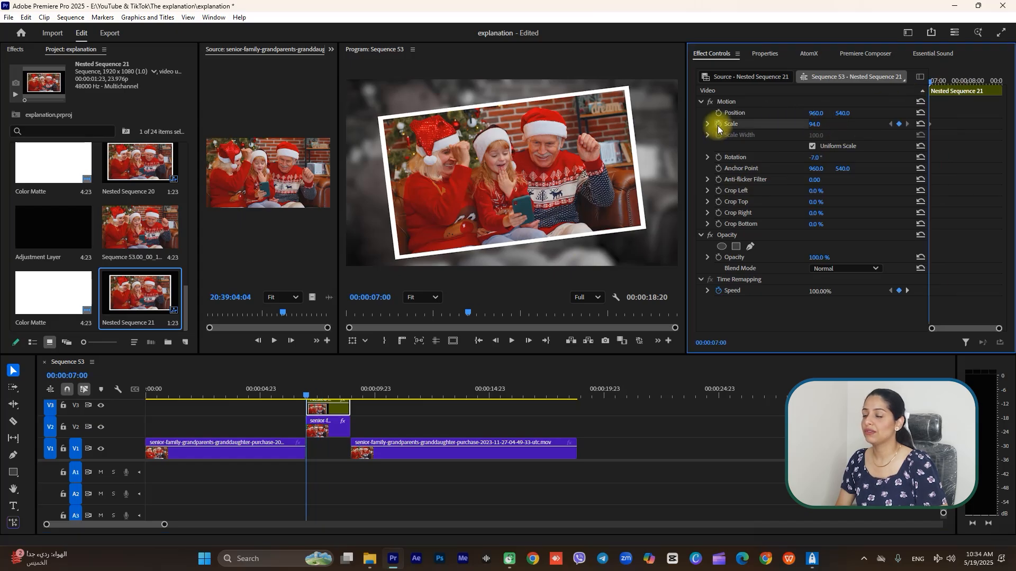
pyautogui.click(719, 157)
# Step: Keyframe the nested sequence's scale at 97 and rotation at -4° at 00:00:07:13, and preview the animation from its start
pyautogui.moveTo(933, 84); pyautogui.dragTo(950, 83)
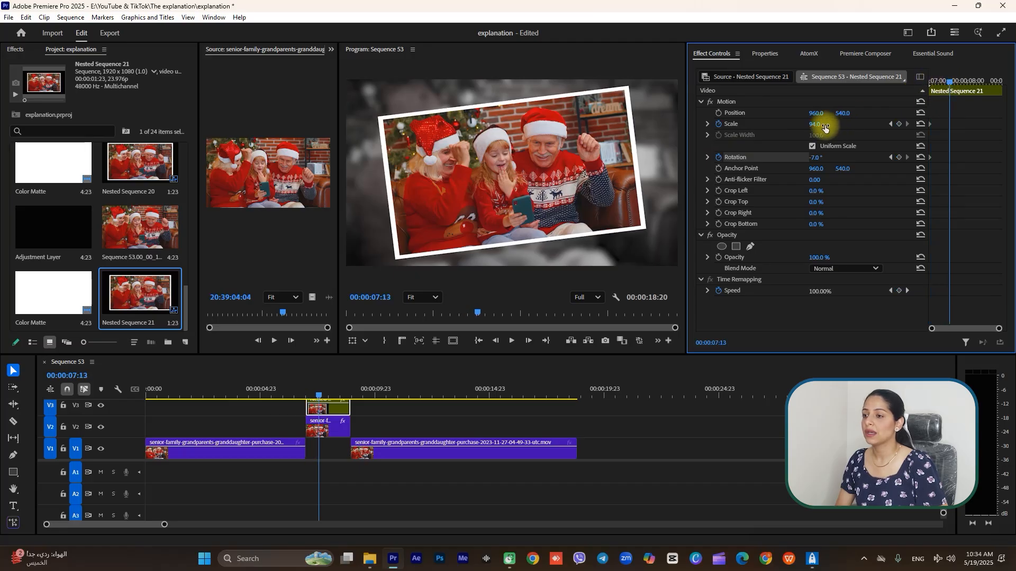
pyautogui.moveTo(812, 125); pyautogui.dragTo(816, 124)
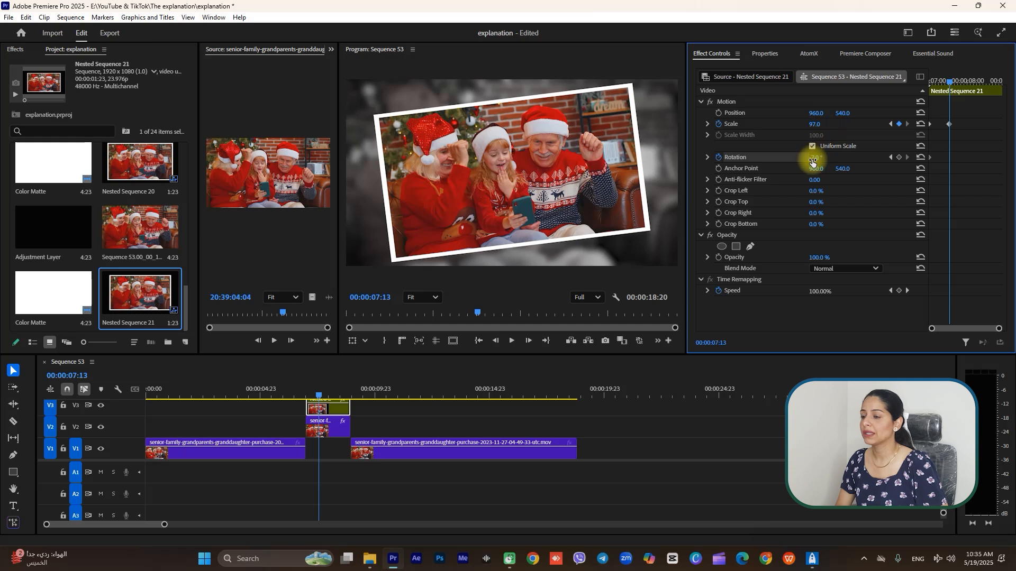
pyautogui.moveTo(816, 158); pyautogui.dragTo(815, 158)
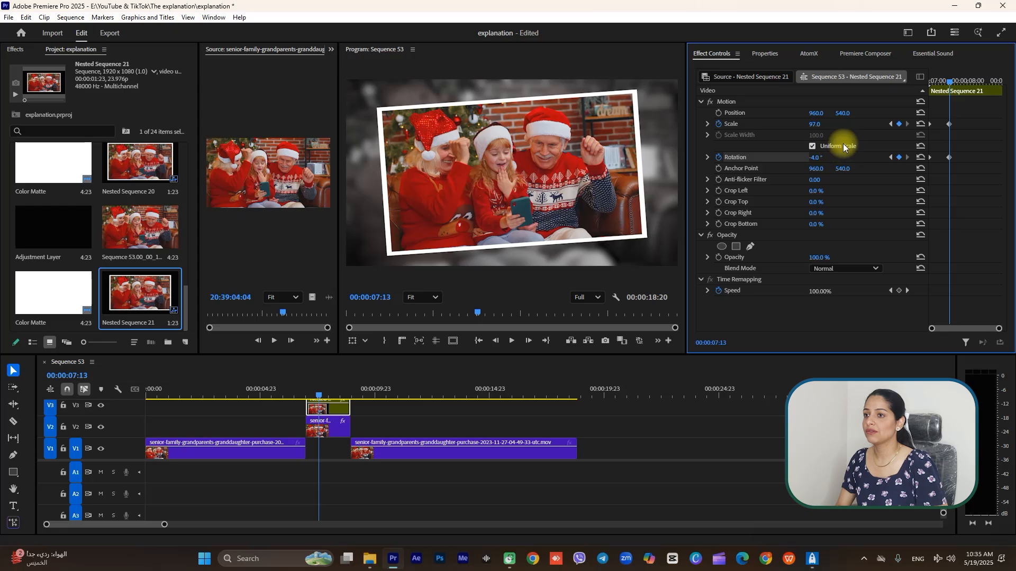
pyautogui.moveTo(947, 79); pyautogui.dragTo(910, 93)
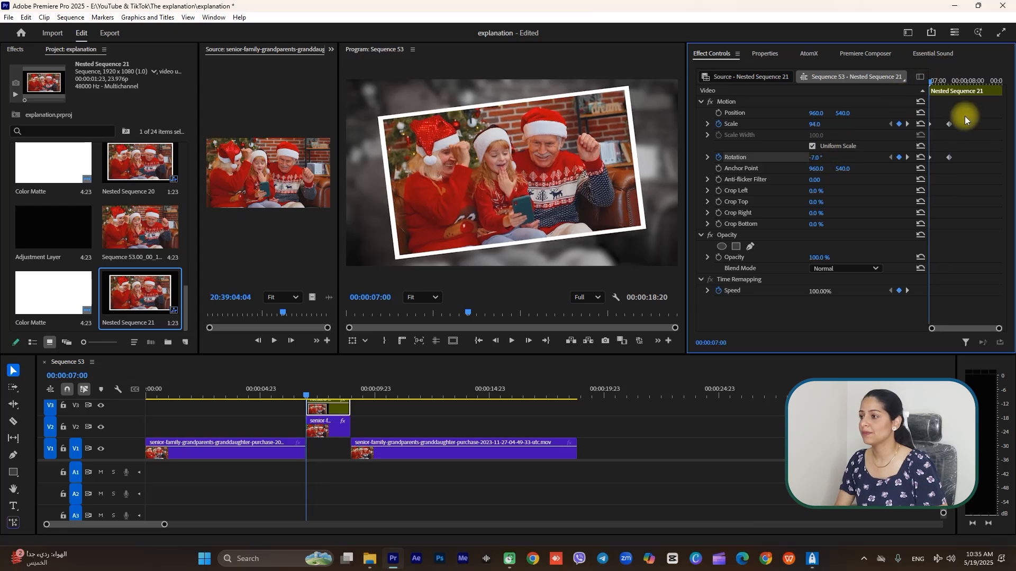
pyautogui.press('space')
pyautogui.press('space')
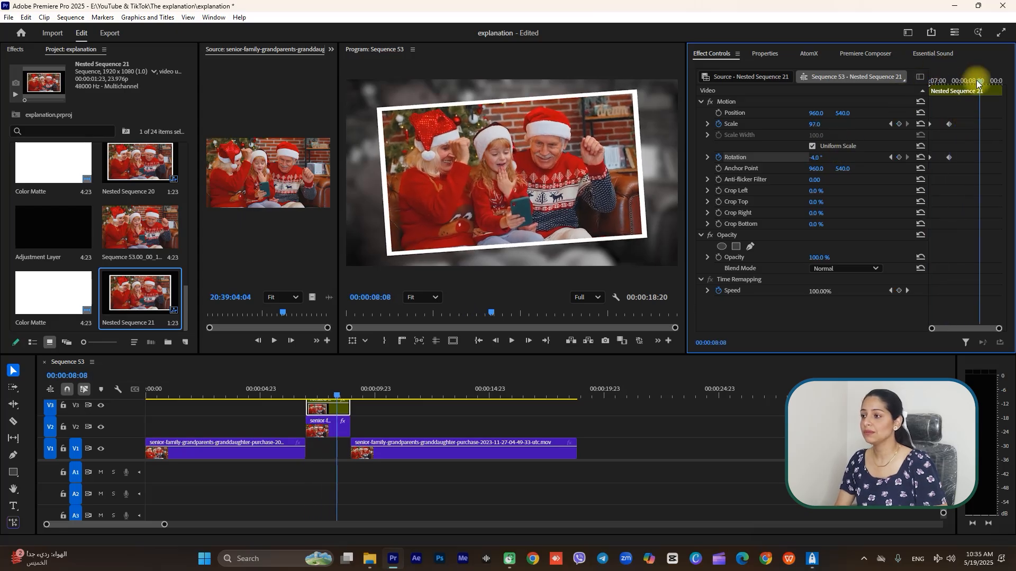
pyautogui.moveTo(976, 81); pyautogui.dragTo(916, 97)
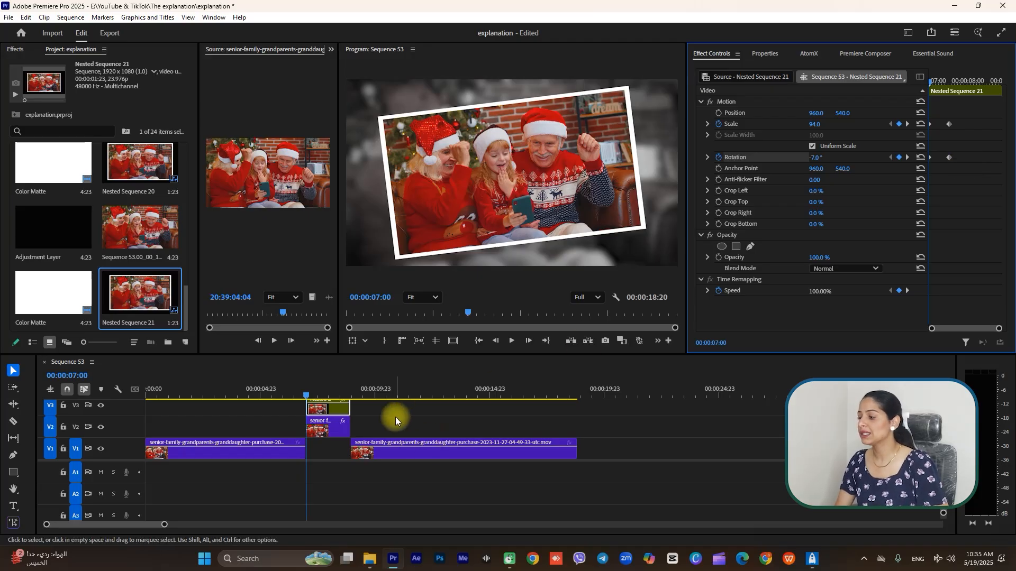
# Step: Create an adjustment layer with the default settings and place it on V4 above the nested sequence, starting at about 00:00:05:14
pyautogui.scroll(1, 395, 417)
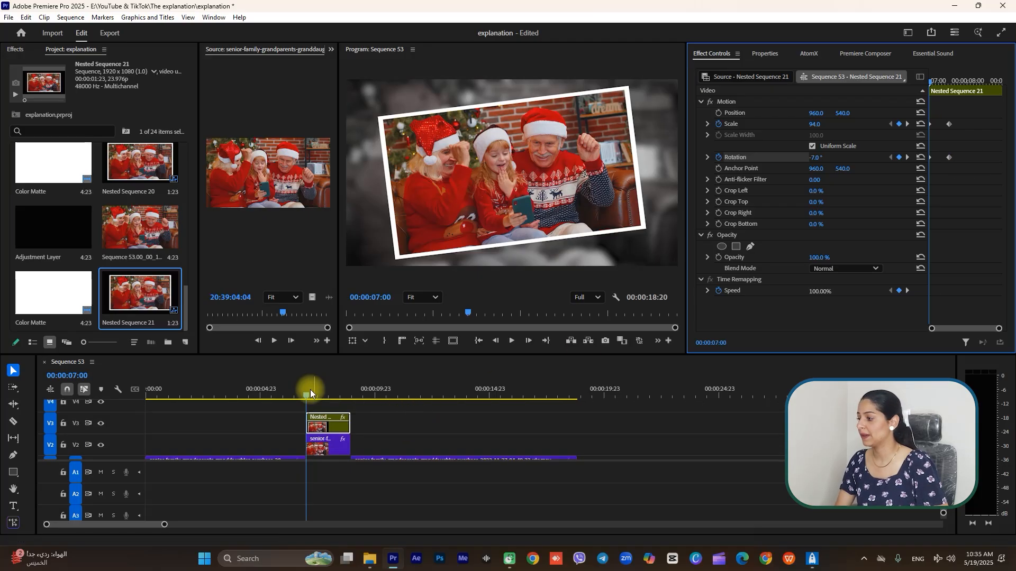
pyautogui.click(186, 343)
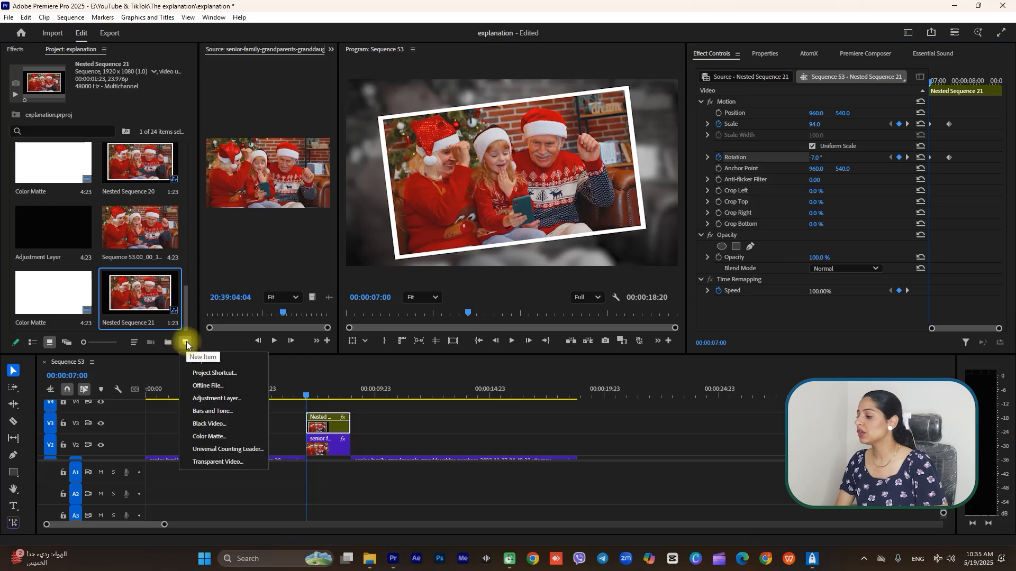
pyautogui.click(218, 398)
pyautogui.click(543, 327)
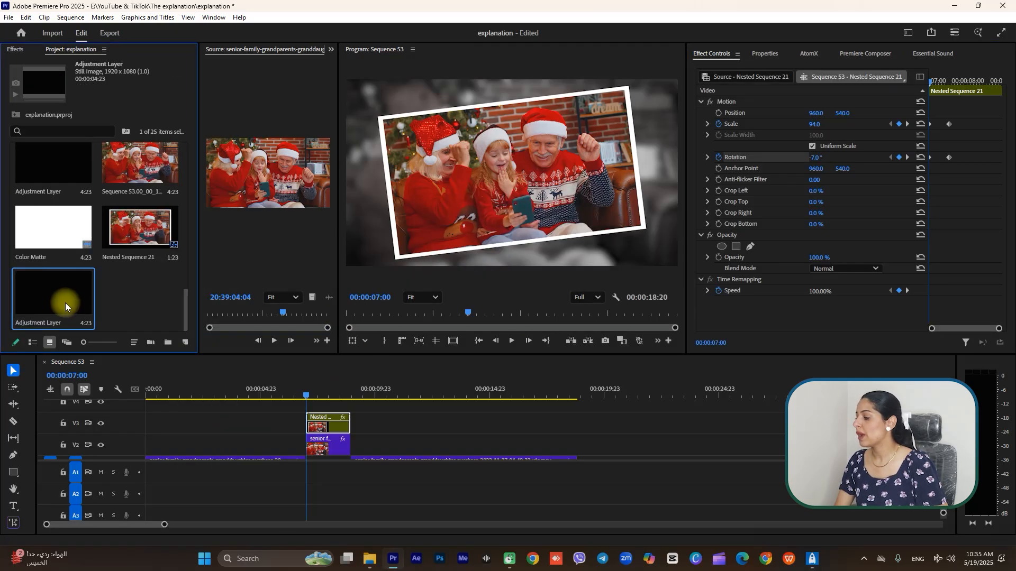
pyautogui.moveTo(65, 303); pyautogui.dragTo(271, 402)
pyautogui.click(331, 407)
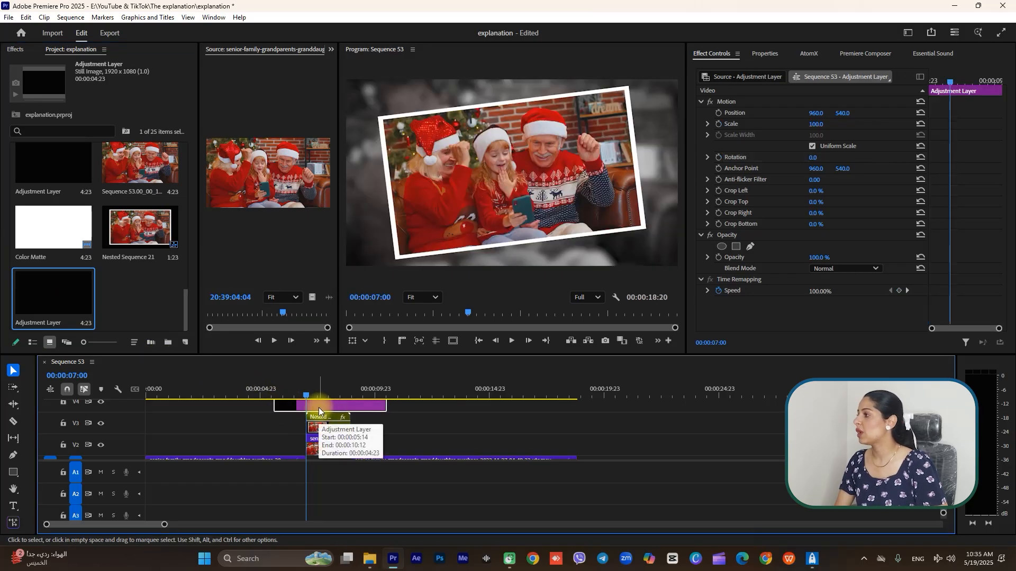
# Step: Search the effects for "proc" and apply ProcAmp to the V4 adjustment layer
pyautogui.click(20, 48)
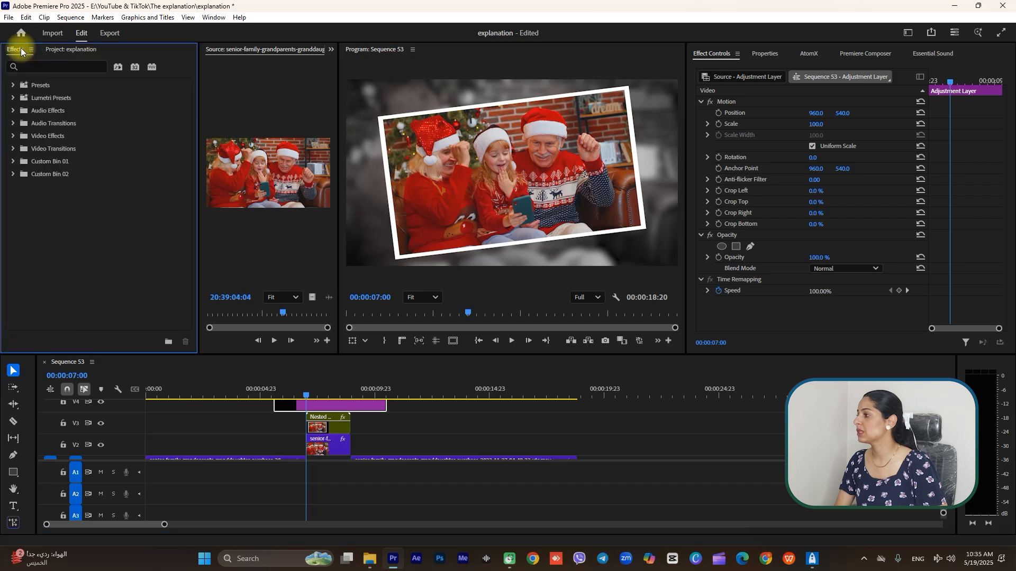
pyautogui.click(80, 68)
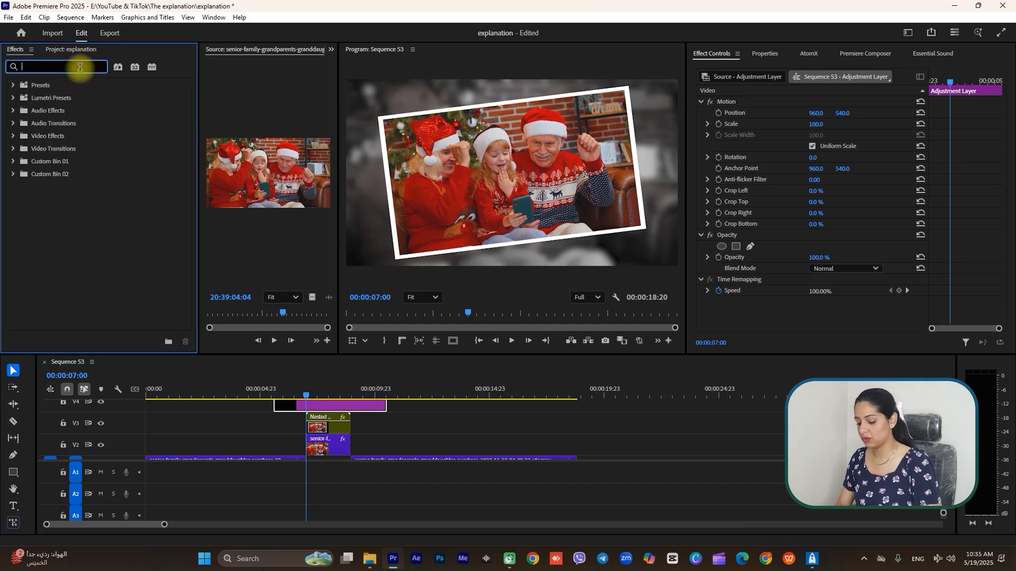
pyautogui.write('pr')
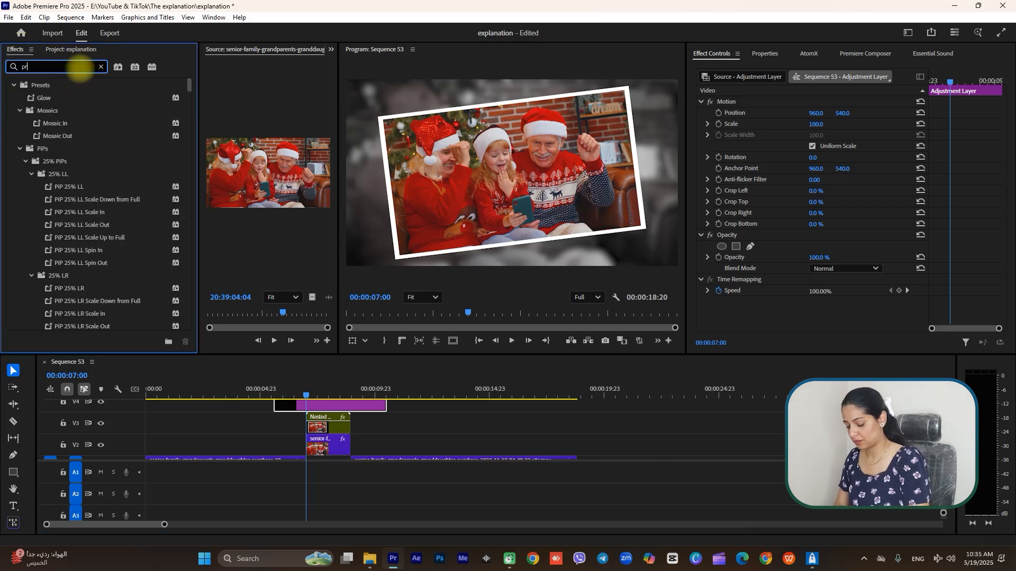
pyautogui.write('oc')
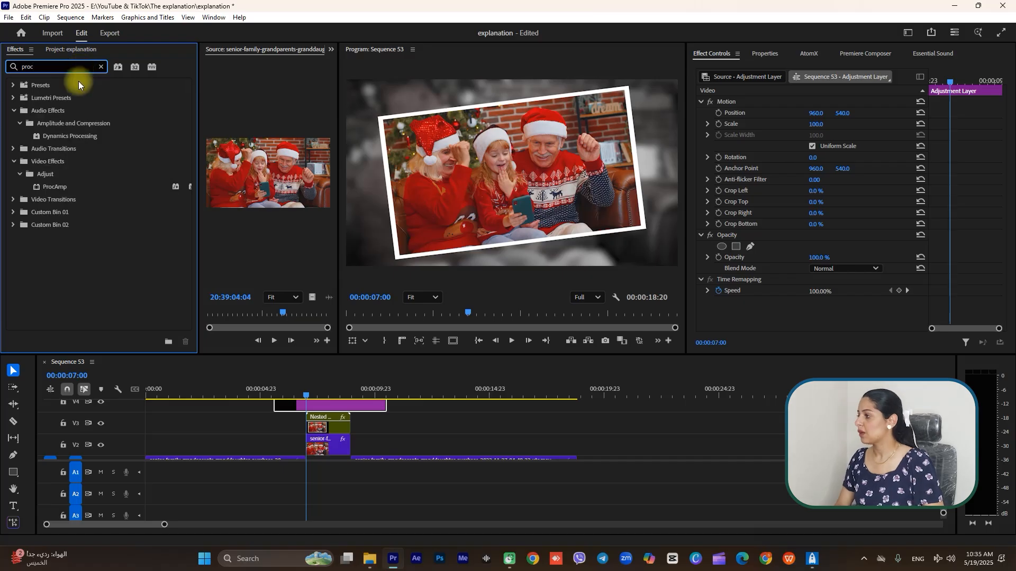
pyautogui.moveTo(77, 186); pyautogui.dragTo(313, 403)
# Step: Add a ProcAmp brightness keyframe on the adjustment layer at 00:00:07:00 and set its brightness to 95
pyautogui.scroll(-3, 798, 296)
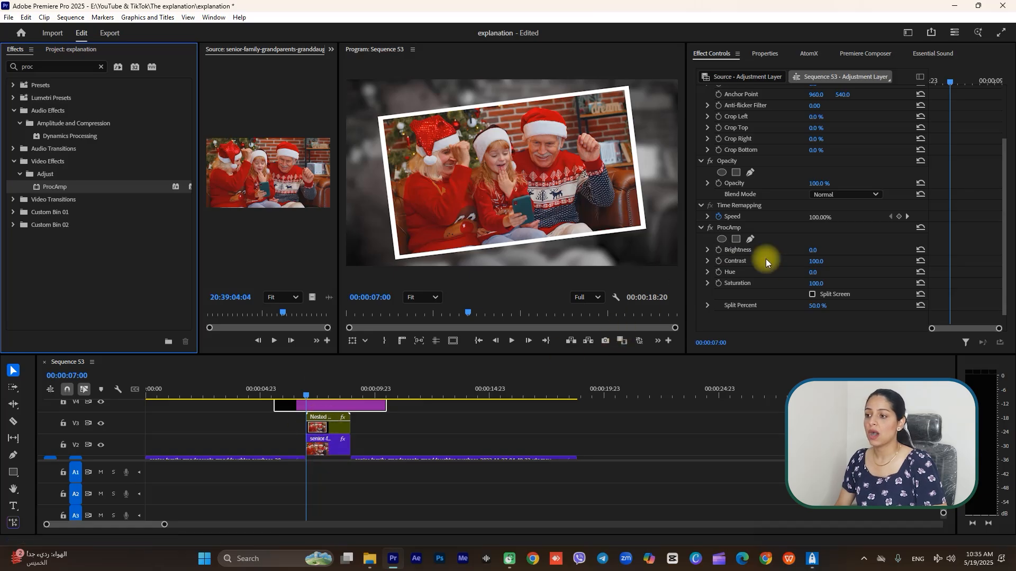
pyautogui.click(719, 251)
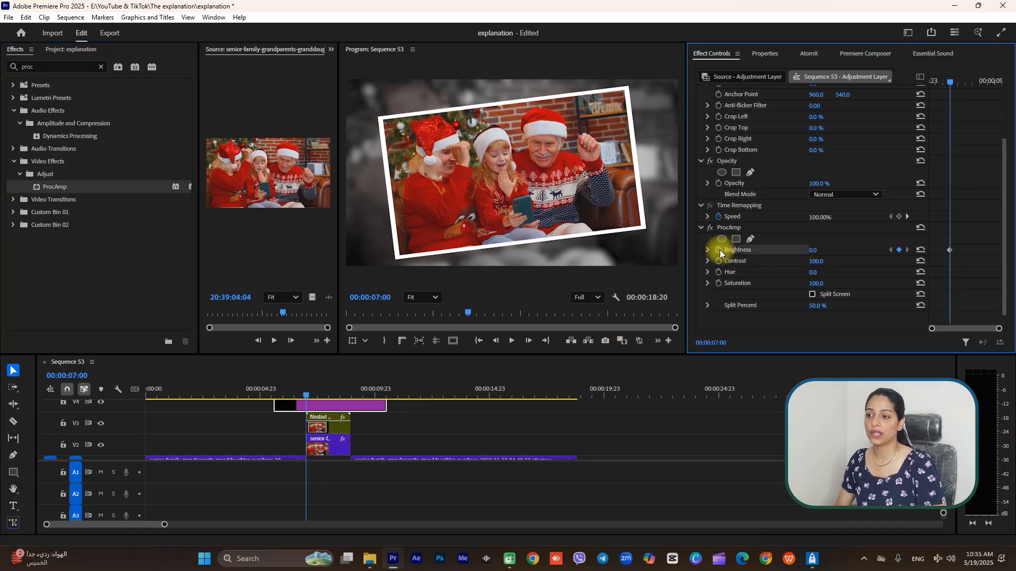
pyautogui.moveTo(810, 253); pyautogui.dragTo(870, 250)
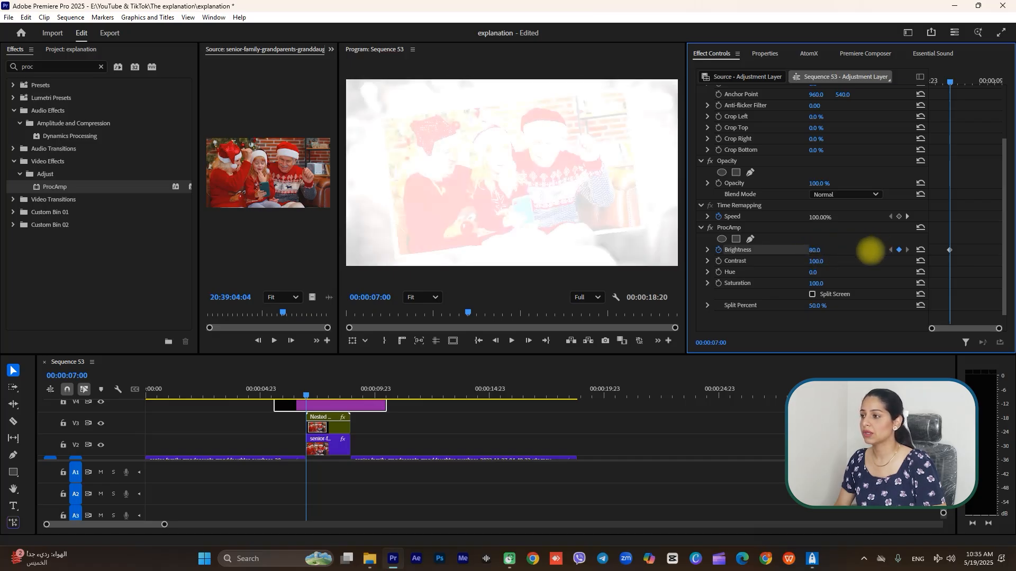
pyautogui.click(821, 250)
pyautogui.write('90')
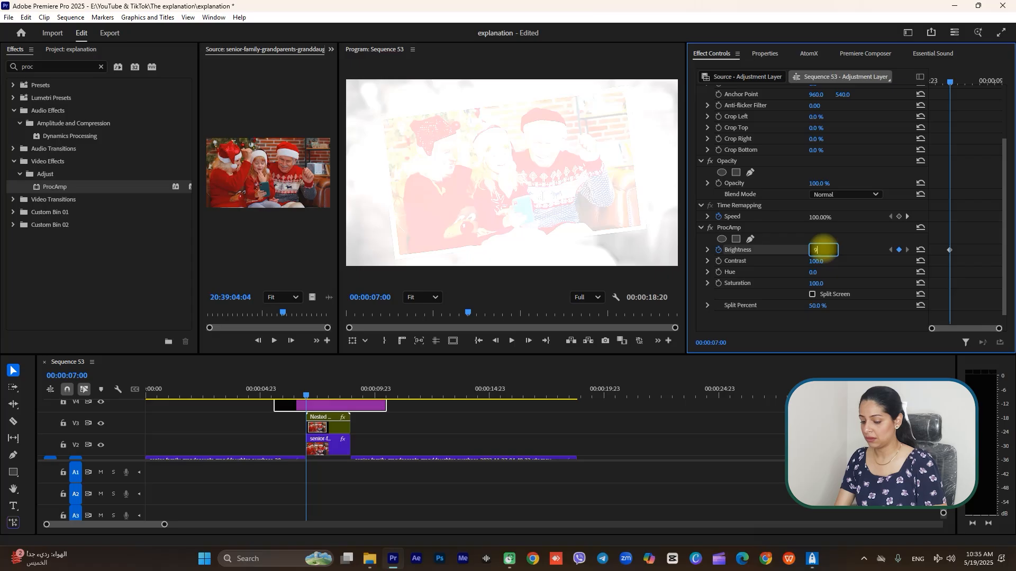
pyautogui.press('Return')
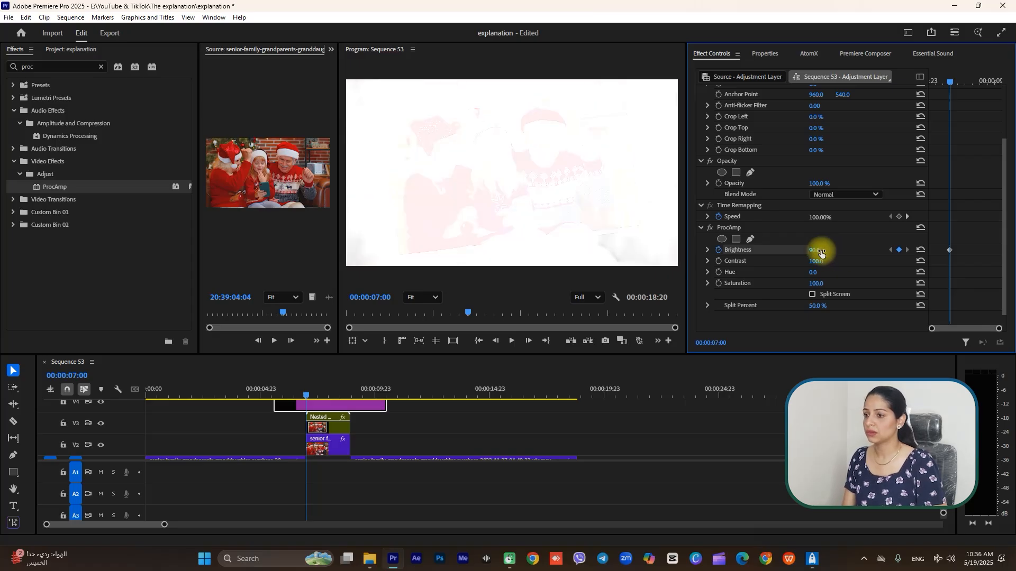
pyautogui.click(821, 252)
pyautogui.write('9')
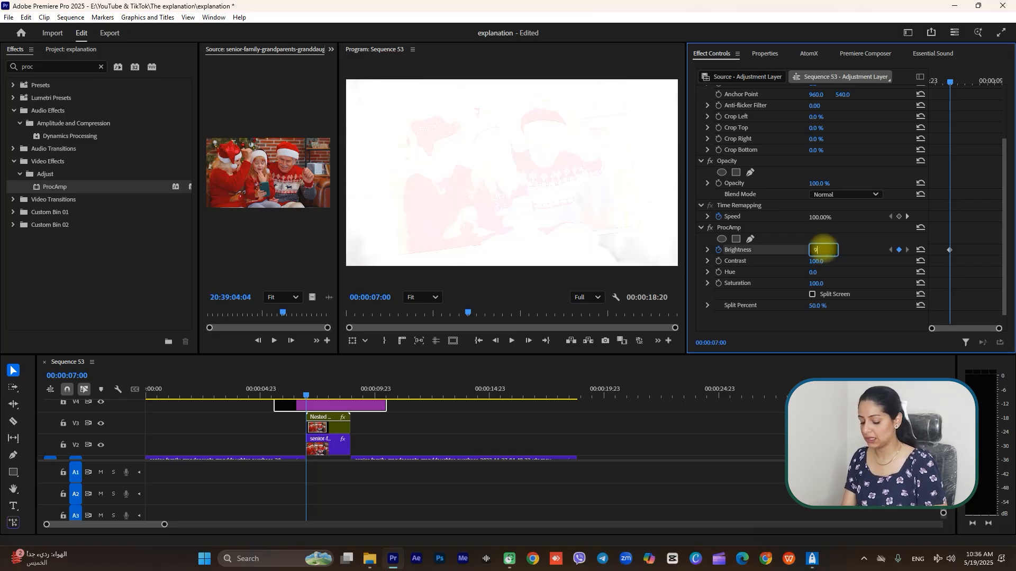
pyautogui.write('5')
pyautogui.press('Return')
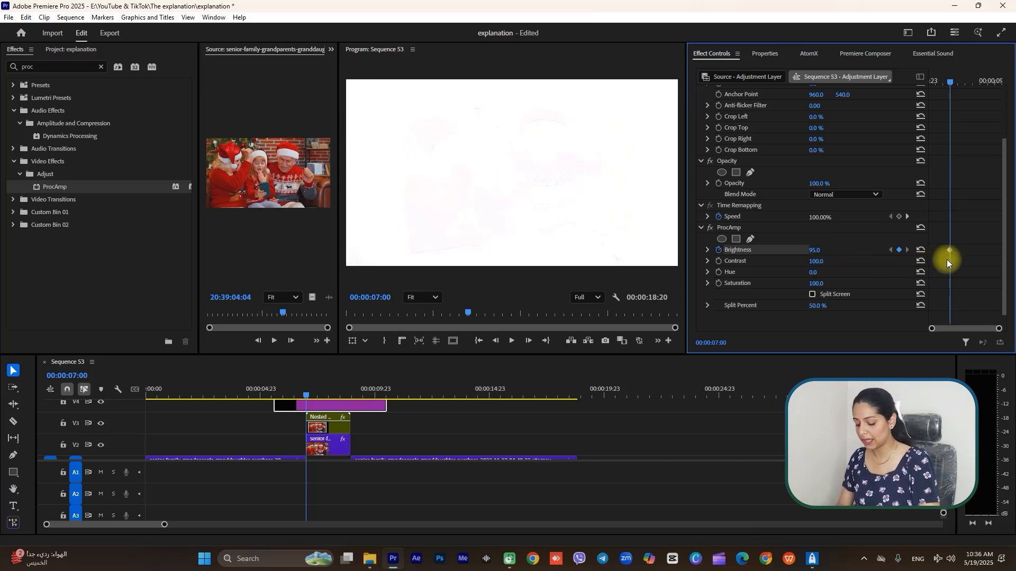
# Step: Add ProcAmp brightness keyframes of 0 on the adjustment layer at 00:00:06:19 and 00:00:07:05, on either side of the flash
pyautogui.hotkey('shift', 'Left')
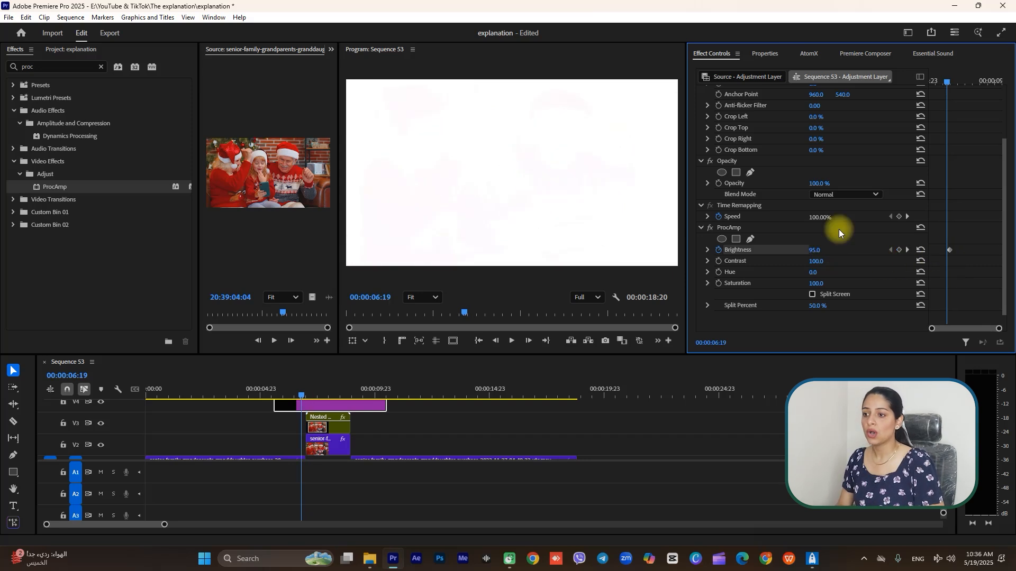
pyautogui.click(921, 249)
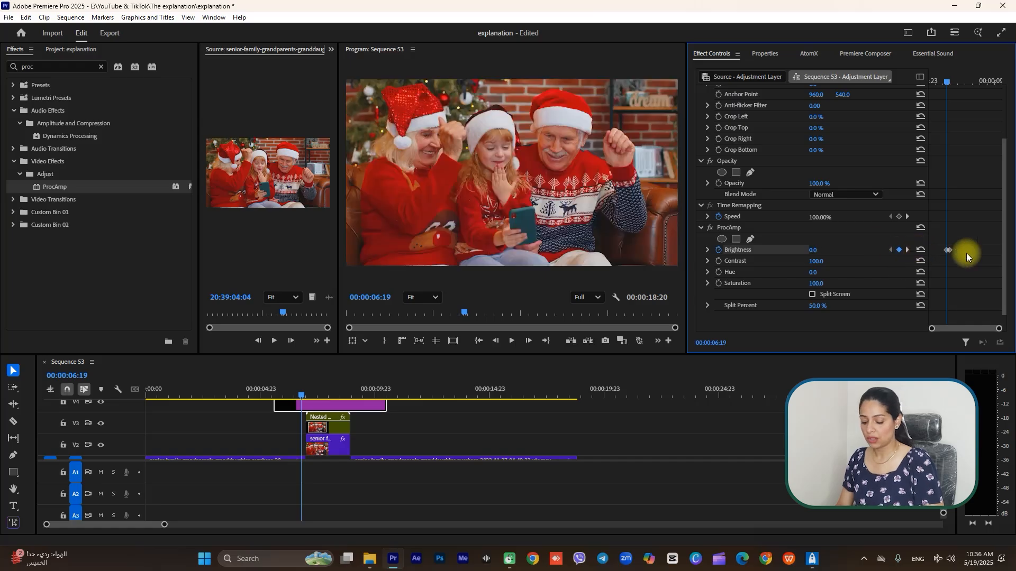
pyautogui.click(905, 250)
pyautogui.hotkey('shift', 'Right')
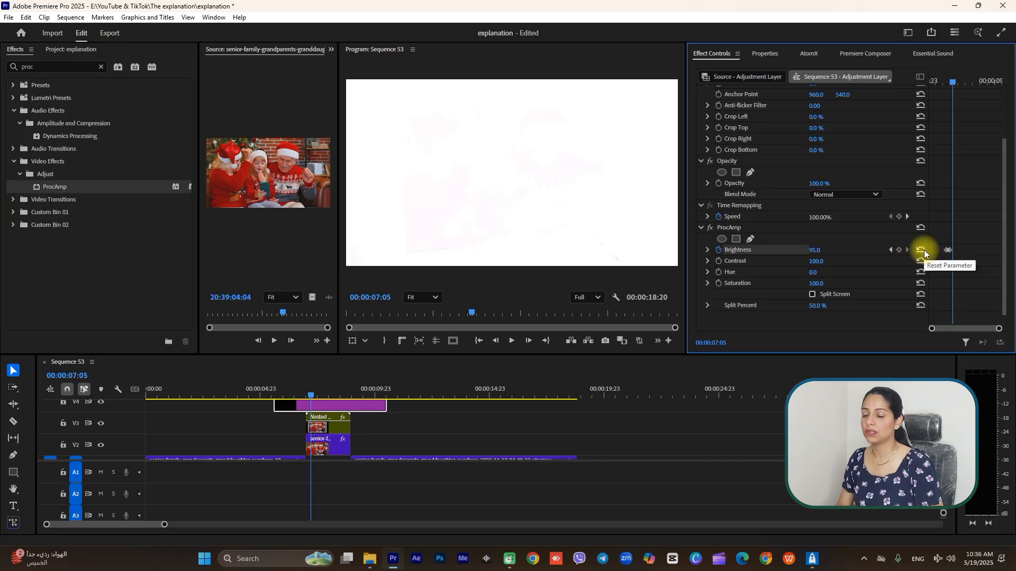
pyautogui.click(924, 250)
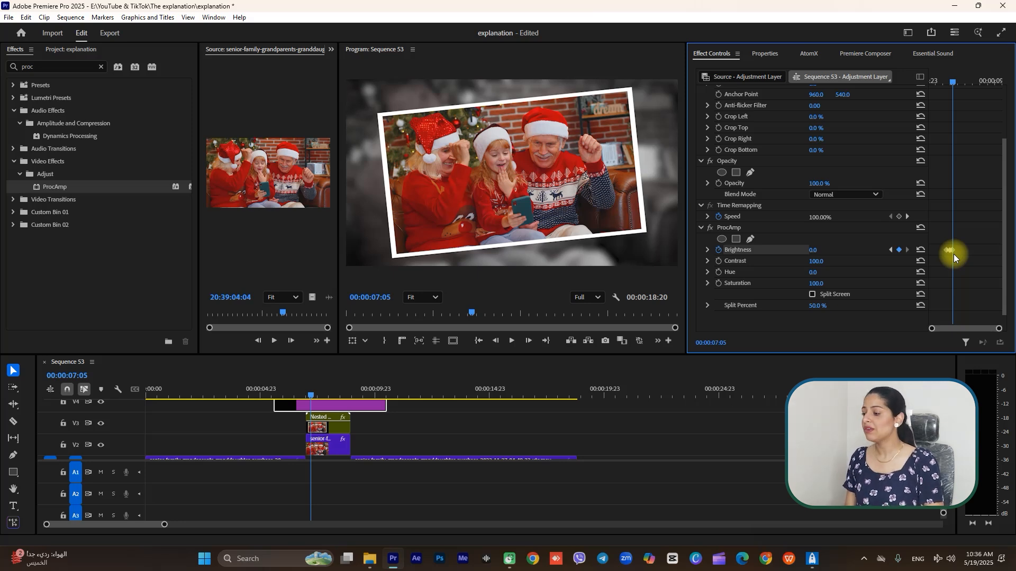
# Step: Play the sequence twice from shortly before the freeze frame to preview the brightness flash
pyautogui.moveTo(306, 389); pyautogui.dragTo(293, 404)
pyautogui.press('space')
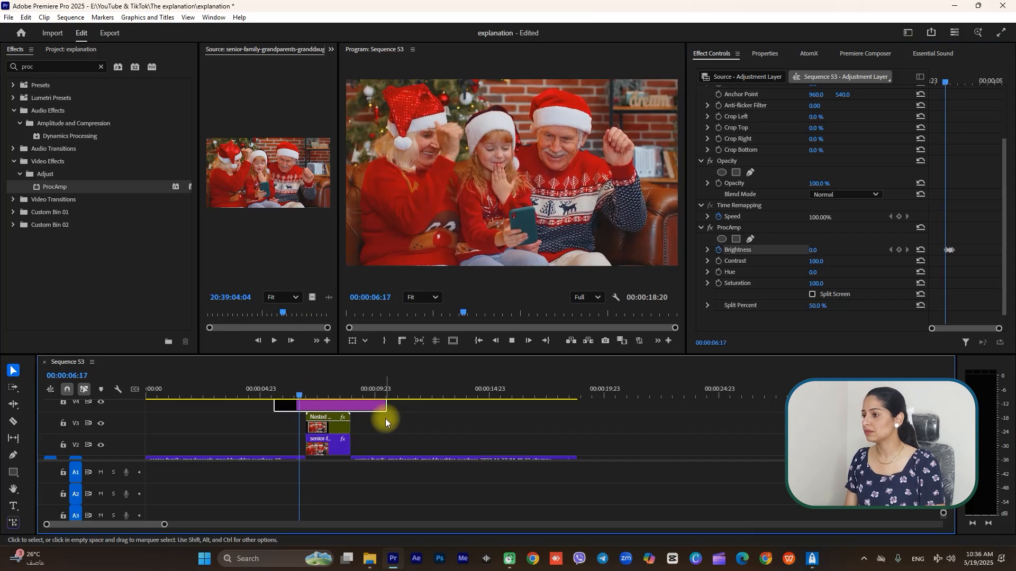
pyautogui.moveTo(338, 396); pyautogui.dragTo(297, 405)
pyautogui.press('space')
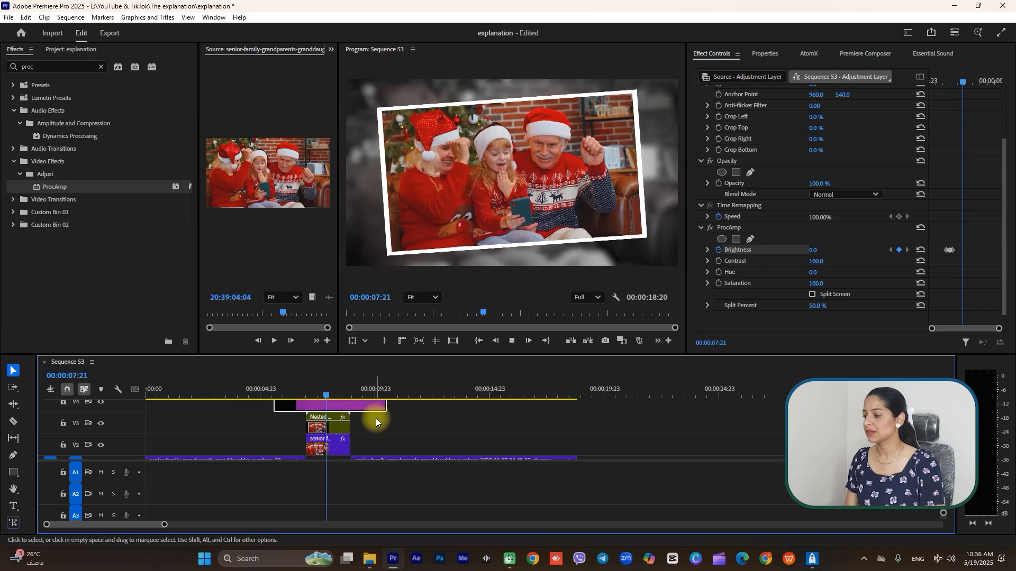
# Step: Place the "Communications, Camera, Minolta" sound clip from the project on audio track A6 at about 00:00:07:00, aligned with the flash
pyautogui.moveTo(332, 392); pyautogui.dragTo(308, 407)
pyautogui.scroll(-1, 373, 436)
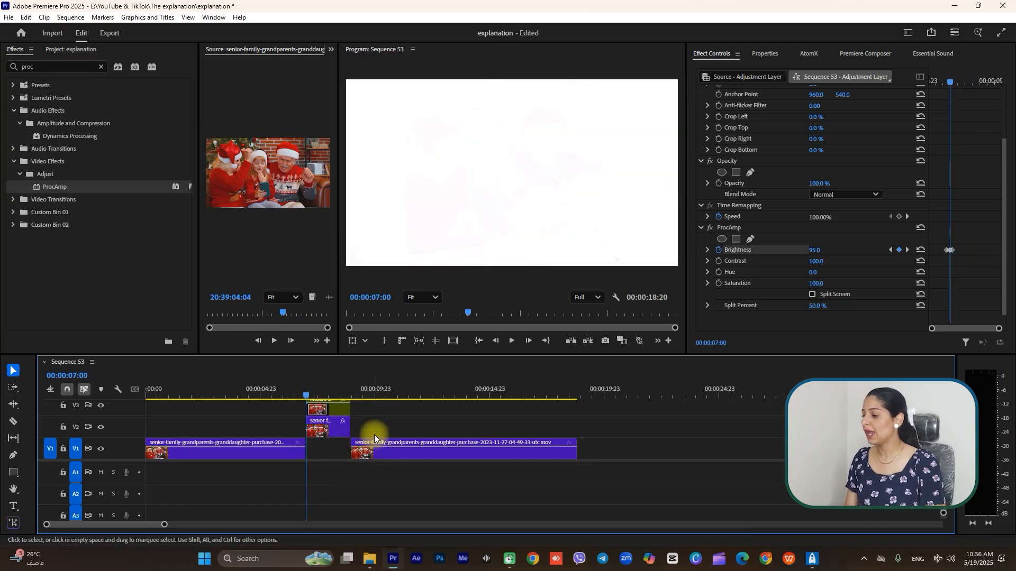
pyautogui.scroll(-3, 331, 484)
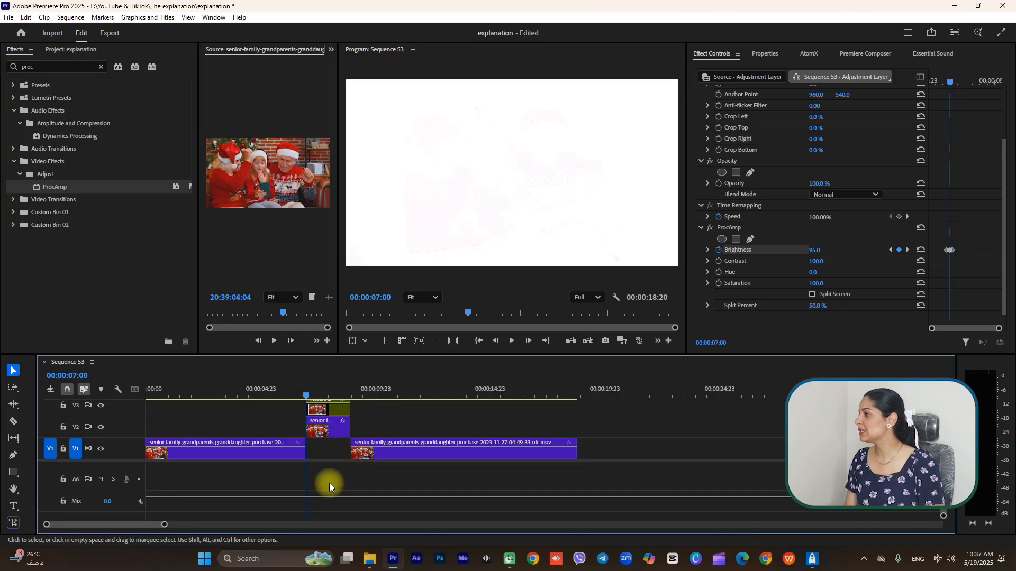
pyautogui.click(71, 47)
pyautogui.scroll(4, 101, 233)
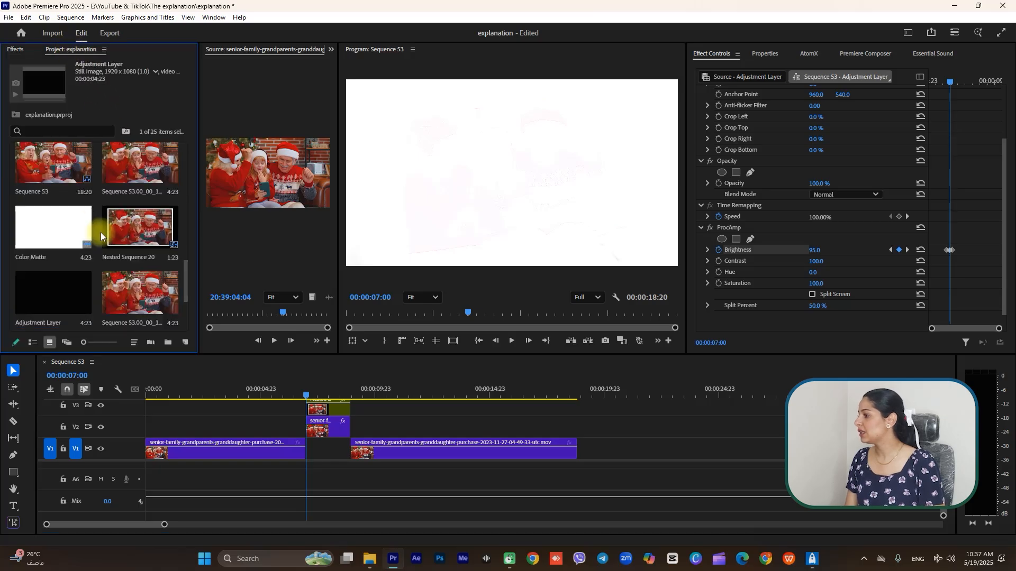
pyautogui.scroll(3, 99, 240)
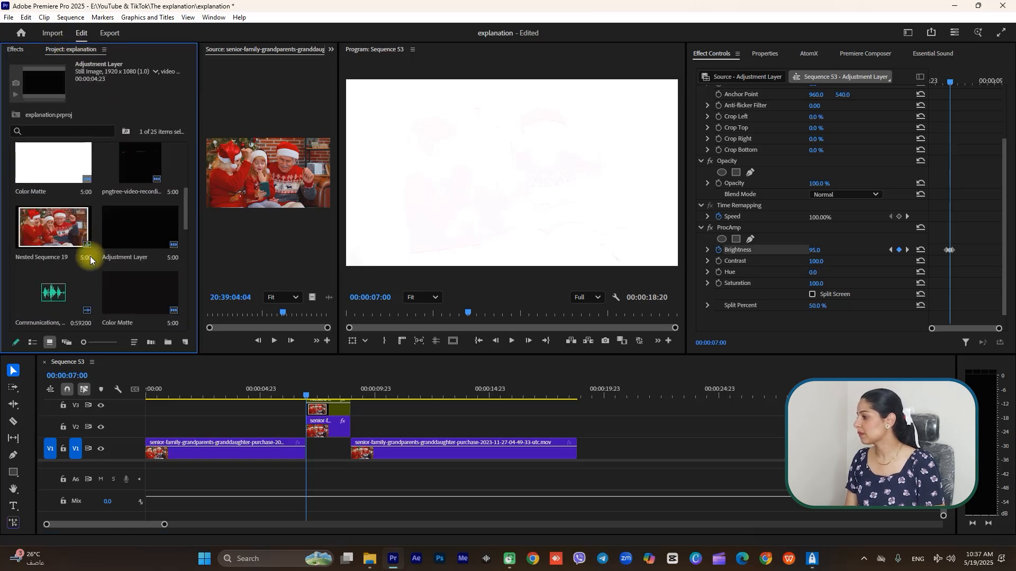
pyautogui.scroll(-3, 86, 266)
pyautogui.moveTo(63, 154); pyautogui.dragTo(309, 479)
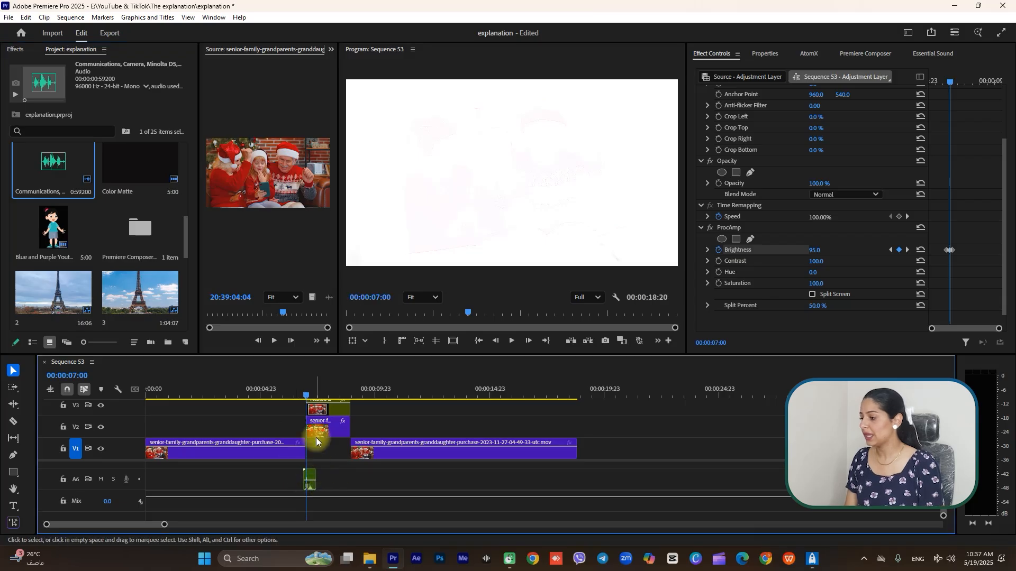
# Step: Play the sequence repeatedly from before the flash through the end of the freeze frame to review the effect with its camera sound
pyautogui.click(305, 391)
pyautogui.press('space')
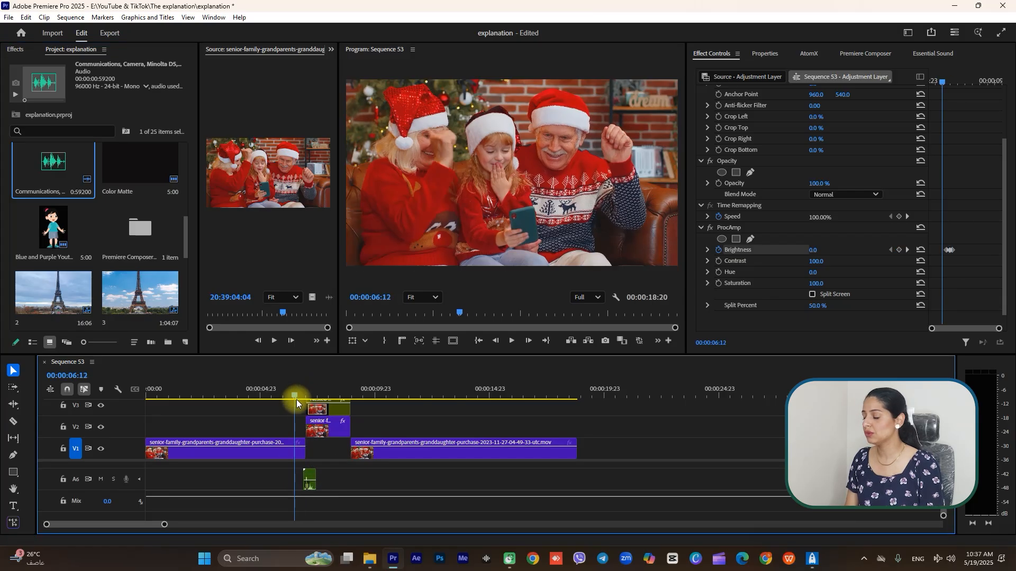
pyautogui.moveTo(329, 392); pyautogui.dragTo(306, 406)
pyautogui.press('space')
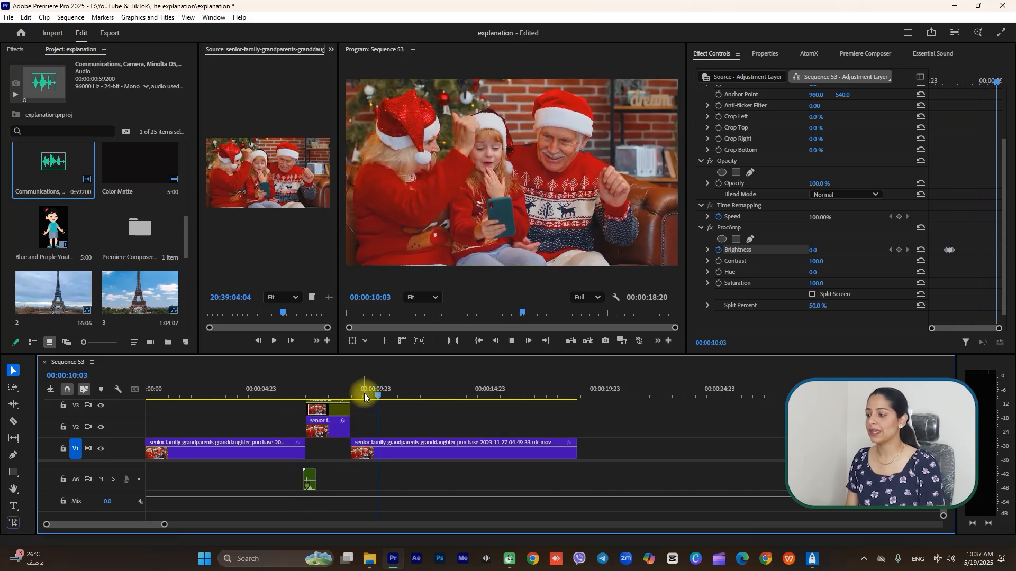
pyautogui.click(265, 392)
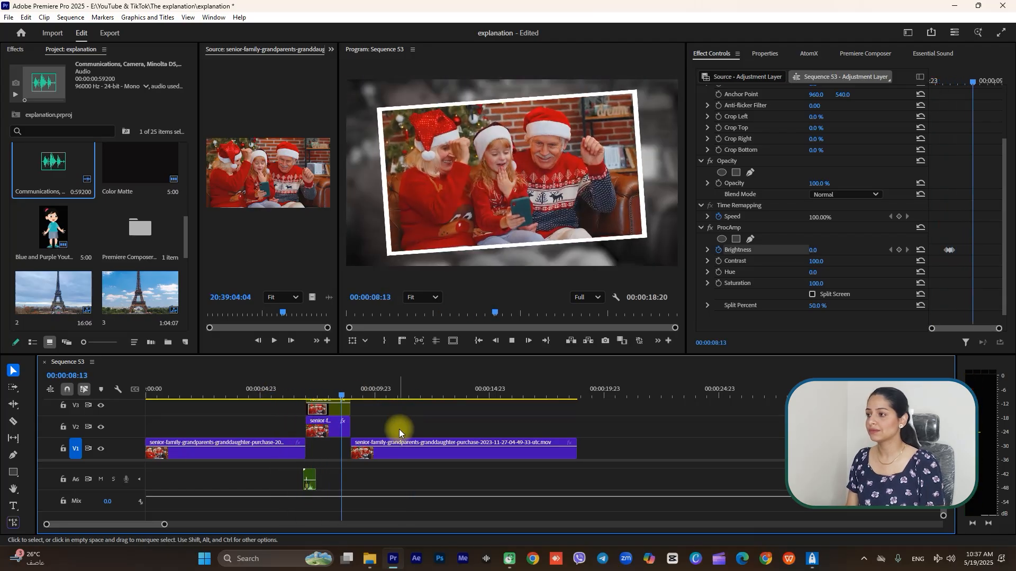
pyautogui.press('space')
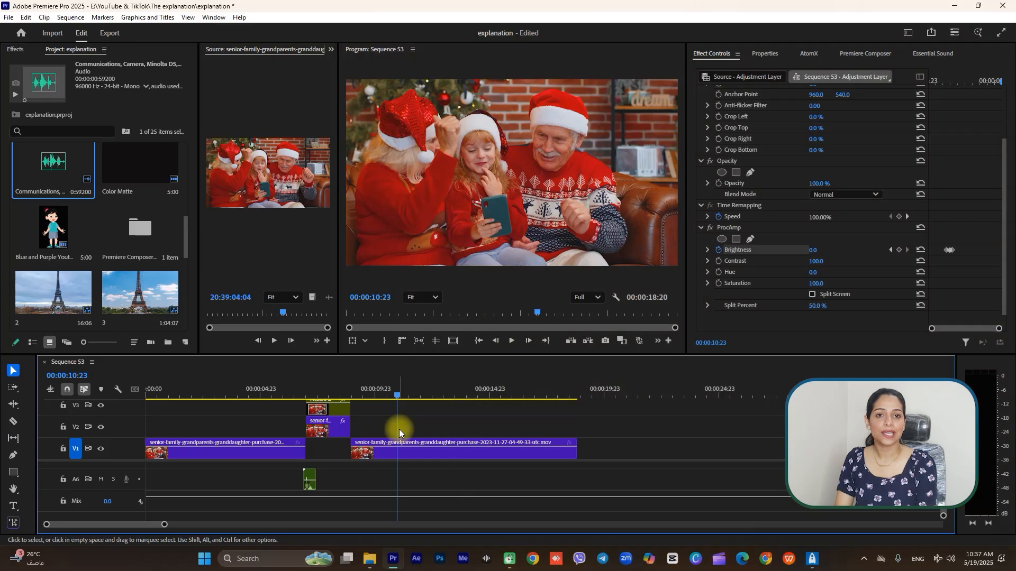